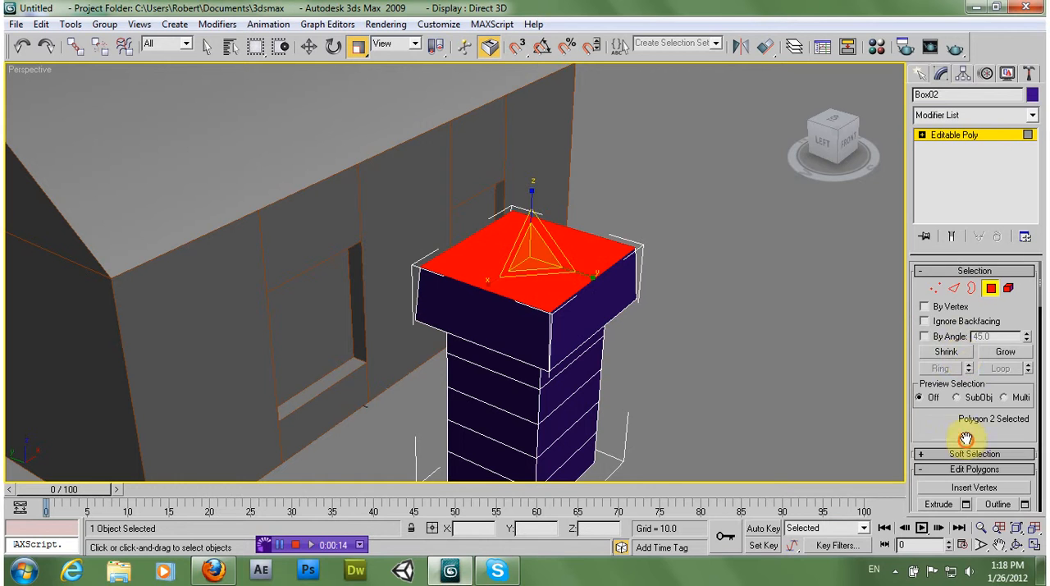
{"action": "left_click", "coordinate": [939, 437]}
{"action": "left_click_drag", "start_coordinate": [564, 277], "coordinate": [540, 308]}
{"action": "left_click", "coordinate": [358, 46]}
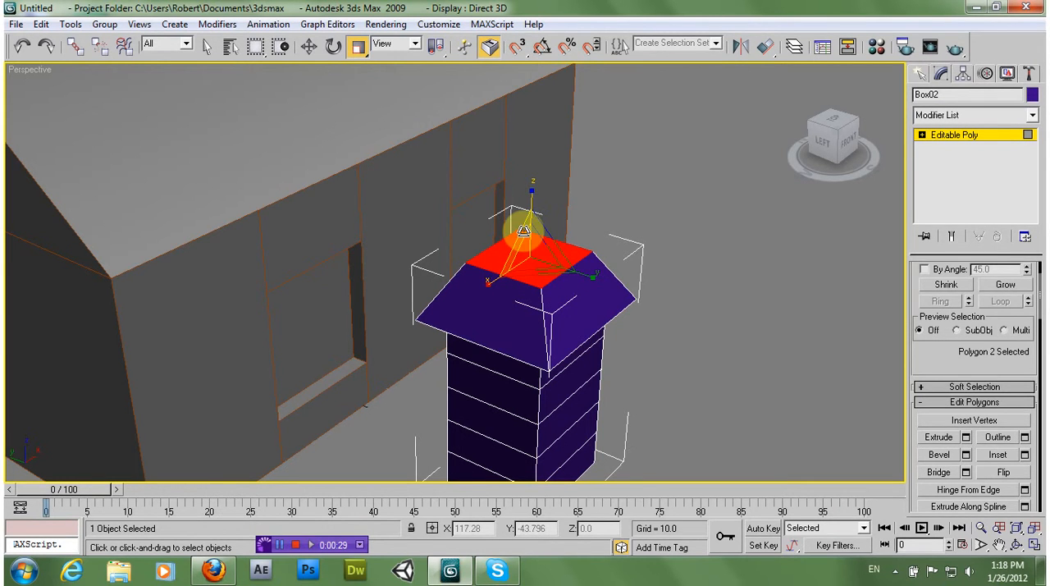
{"action": "key", "text": "ctrl+z"}
Inset the chimney's top polygon and extrude the inner face downward to hollow it out, finishing polygon editing
{"action": "scroll", "coordinate": [935, 373], "scroll_direction": "down", "scroll_amount": 3}
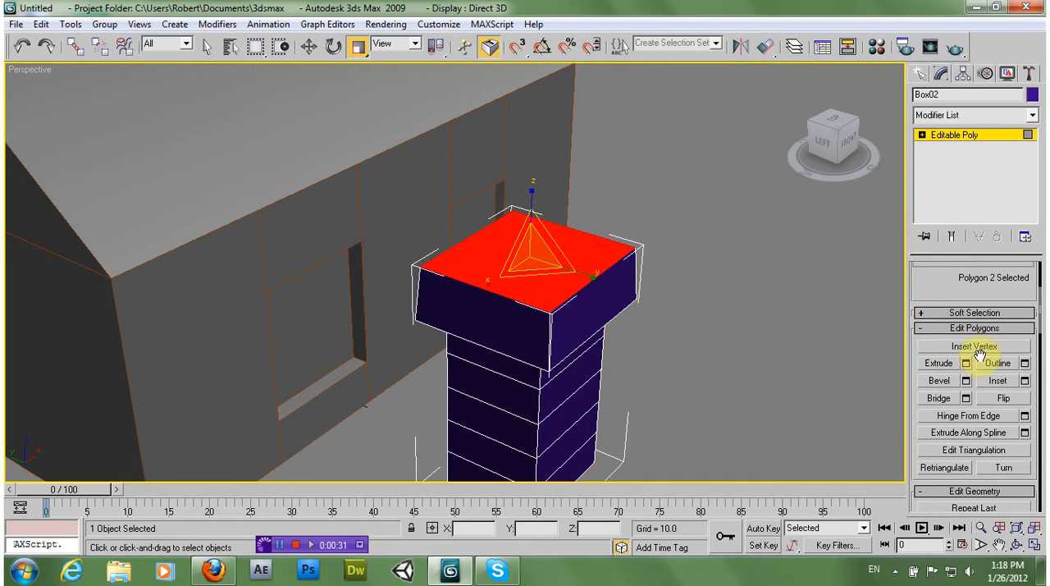
{"action": "left_click", "coordinate": [994, 381]}
{"action": "left_click_drag", "start_coordinate": [498, 270], "coordinate": [530, 282]}
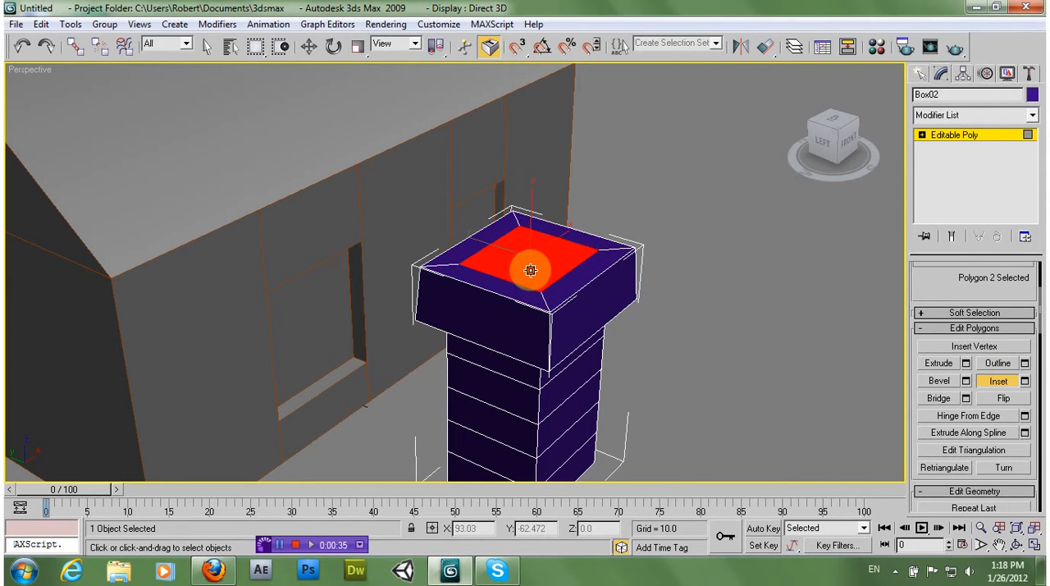
{"action": "left_click", "coordinate": [936, 364]}
{"action": "left_click_drag", "start_coordinate": [556, 277], "coordinate": [551, 443]}
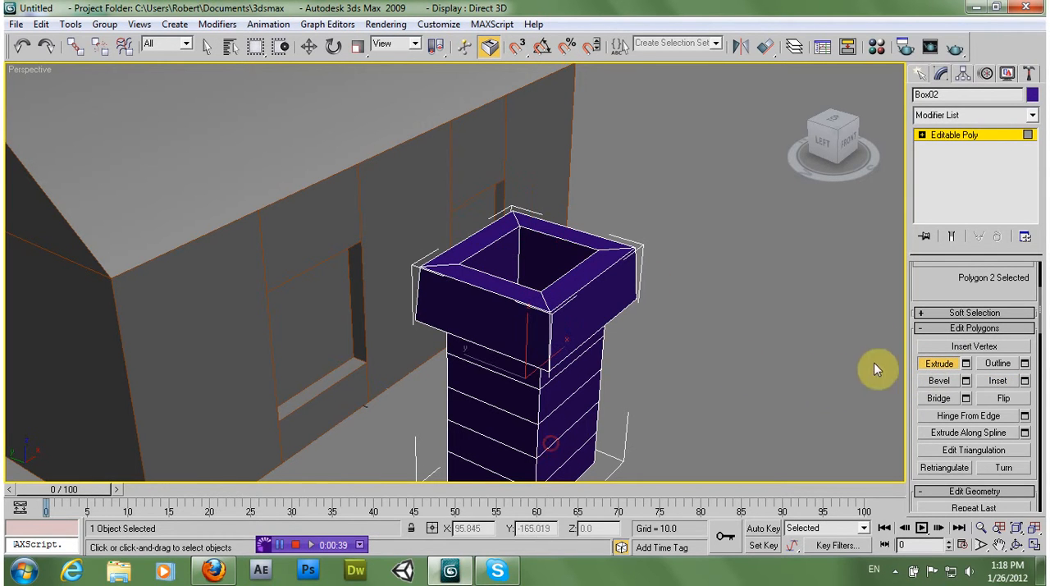
{"action": "left_click", "coordinate": [923, 363]}
{"action": "middle_click_drag", "start_coordinate": [778, 347], "coordinate": [537, 209], "text": "alt"}
{"action": "scroll", "coordinate": [537, 205], "scroll_direction": "down", "scroll_amount": 5}
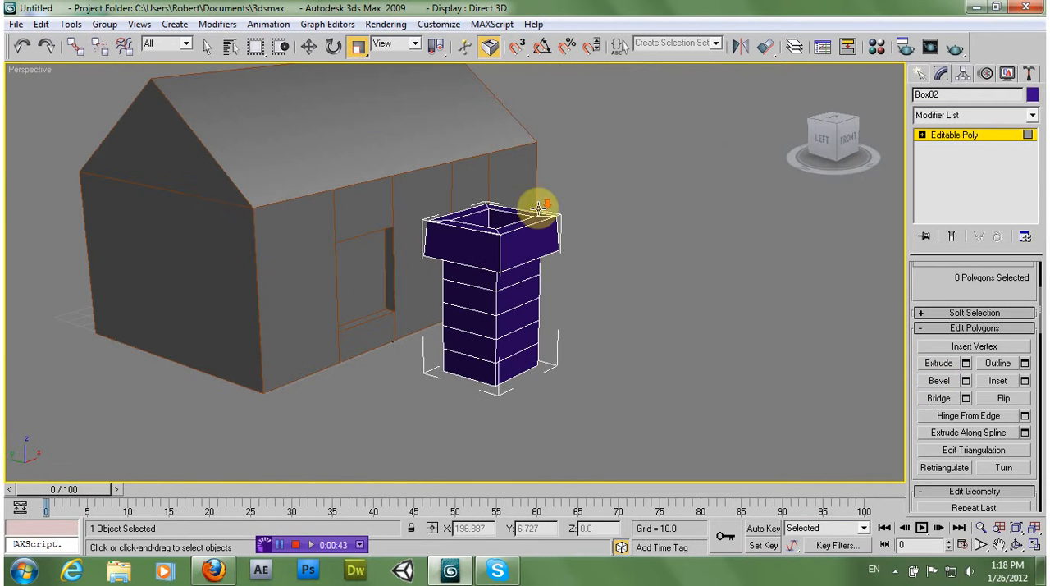
{"action": "scroll", "coordinate": [923, 278], "scroll_direction": "up", "scroll_amount": 4}
{"action": "left_click", "coordinate": [990, 288]}
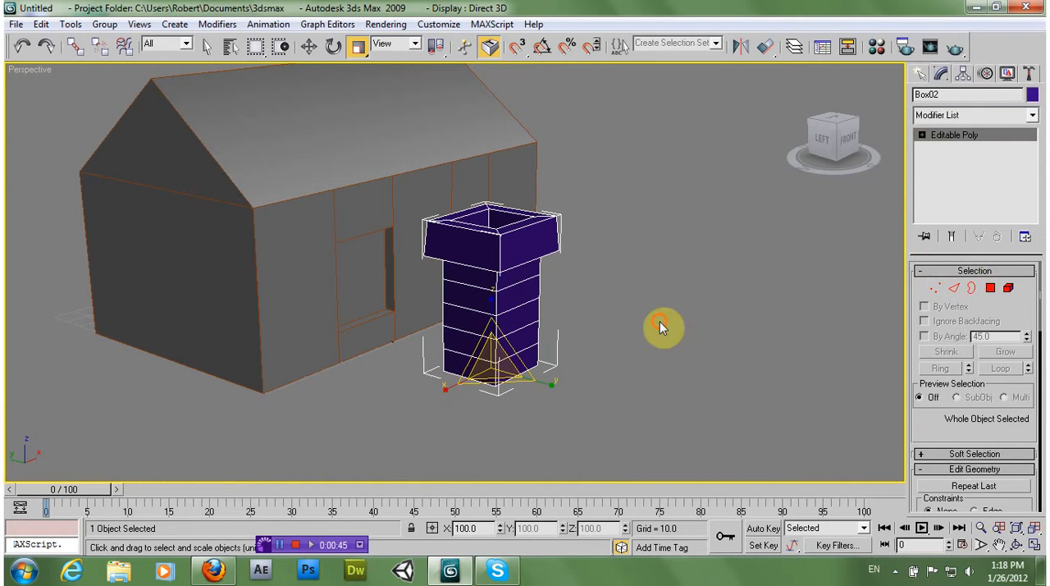
Assign the 01 - Default material to the chimney
{"action": "left_click", "coordinate": [664, 322]}
{"action": "left_click", "coordinate": [517, 304]}
{"action": "key", "text": "m"}
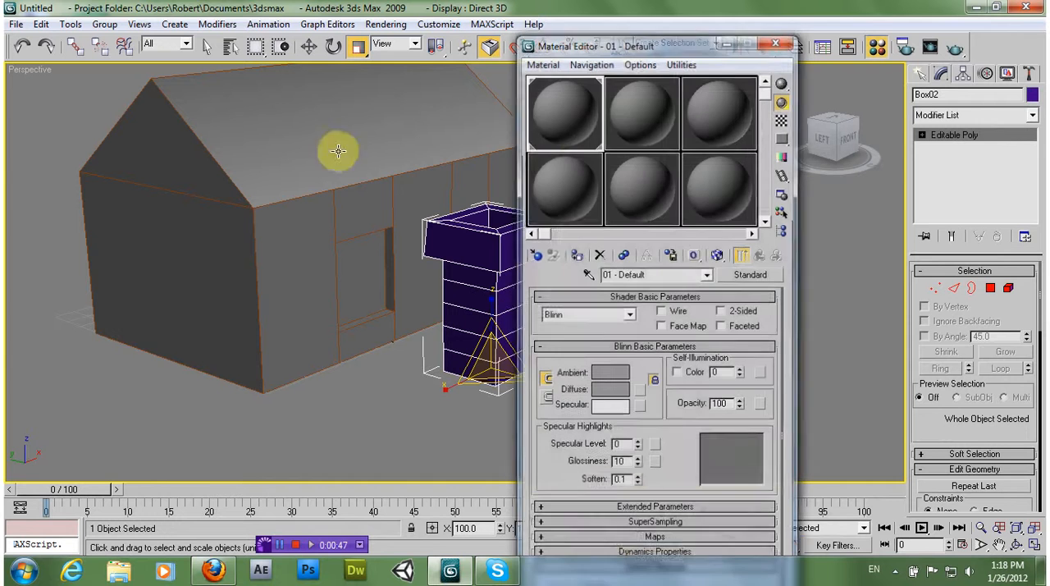
{"action": "left_click", "coordinate": [577, 254]}
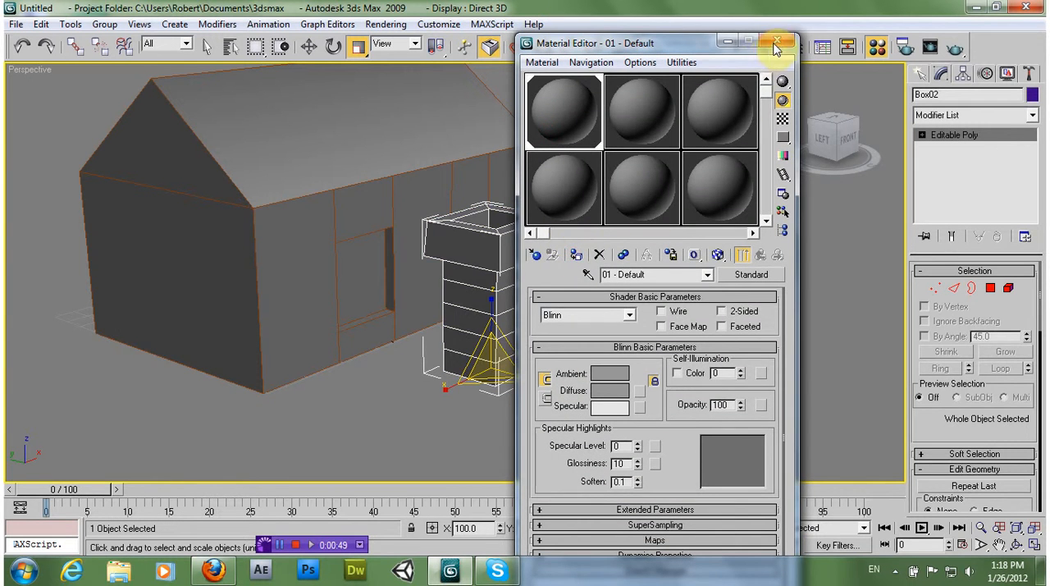
{"action": "left_click", "coordinate": [776, 49]}
{"action": "left_click", "coordinate": [657, 292]}
Set the diffuse color of the 01 - Default material to light green, RGB 172, 193, 150
{"action": "middle_click_drag", "start_coordinate": [375, 269], "coordinate": [388, 272], "text": "alt"}
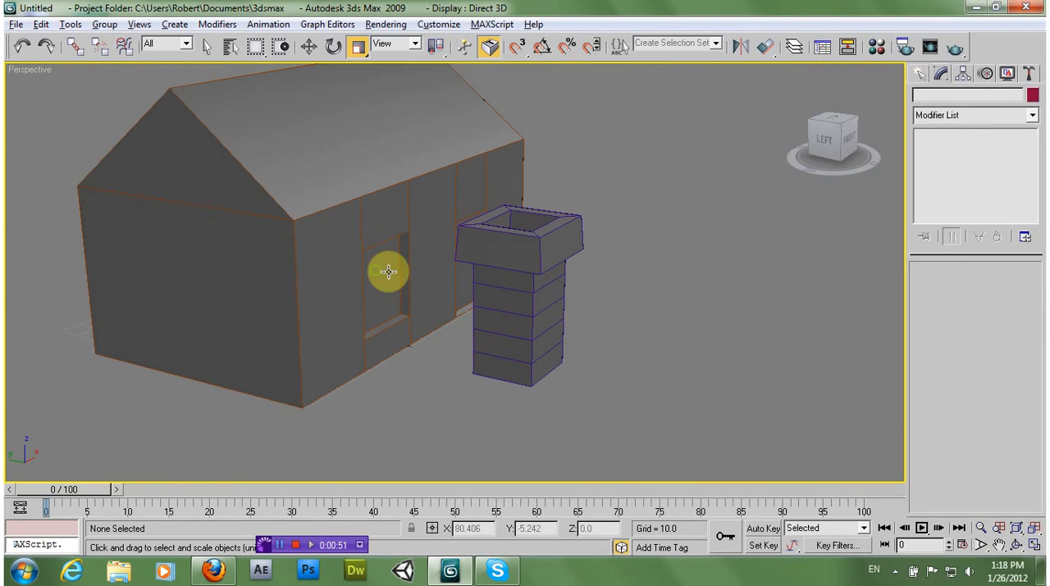
{"action": "key", "text": "m"}
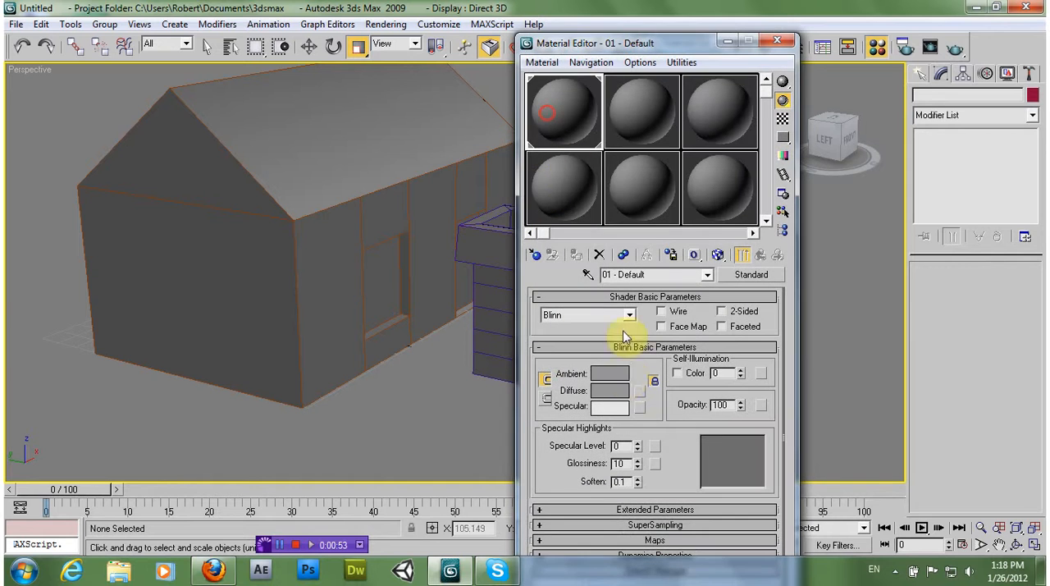
{"action": "left_click", "coordinate": [609, 390]}
{"action": "left_click_drag", "start_coordinate": [317, 129], "coordinate": [340, 164]}
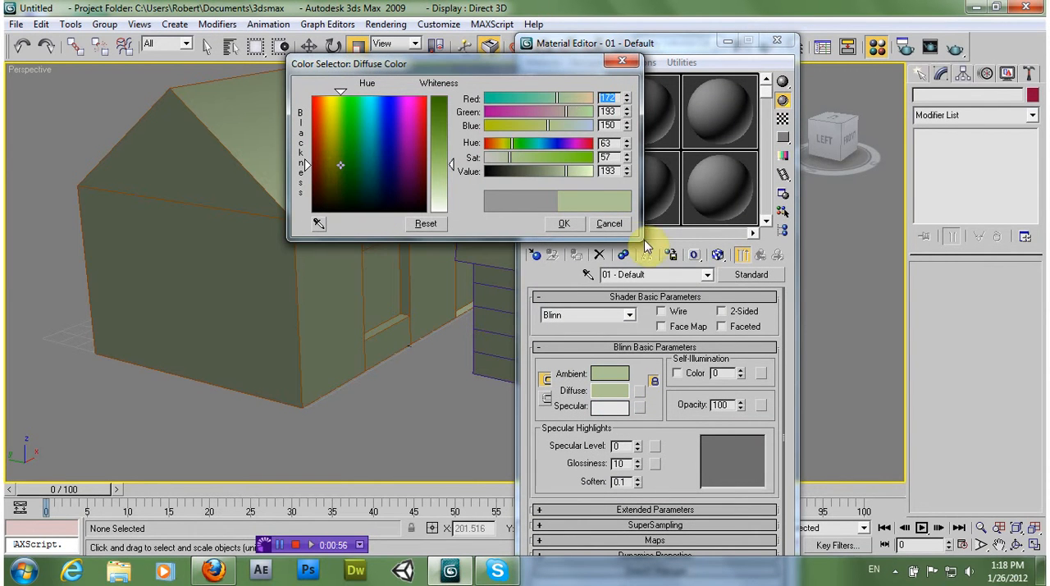
{"action": "left_click", "coordinate": [564, 223]}
{"action": "left_click", "coordinate": [777, 41]}
Change the object color of the house walls to black
{"action": "left_click", "coordinate": [534, 298]}
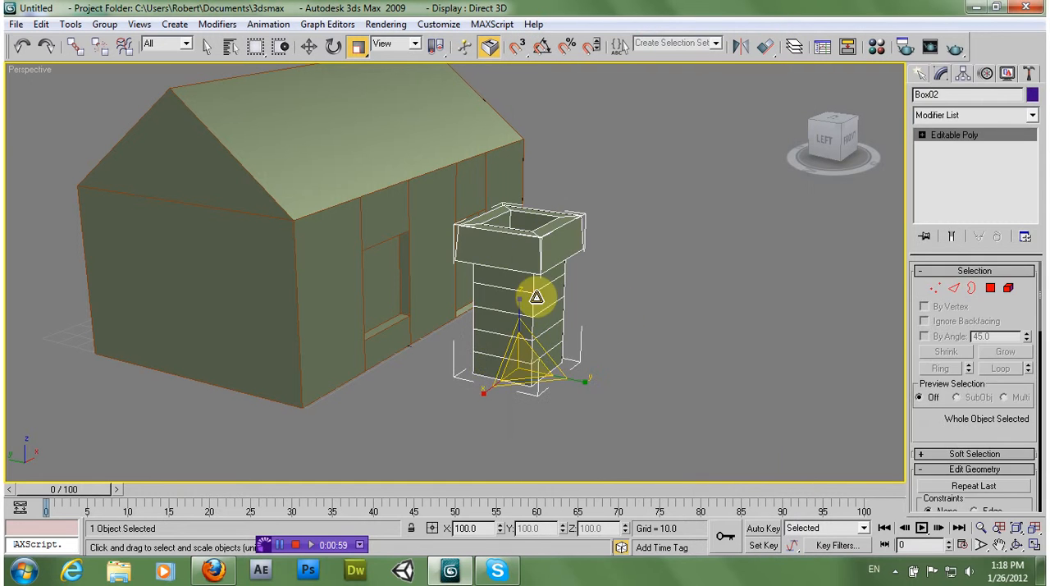
{"action": "left_click", "coordinate": [698, 272]}
{"action": "left_click", "coordinate": [342, 230]}
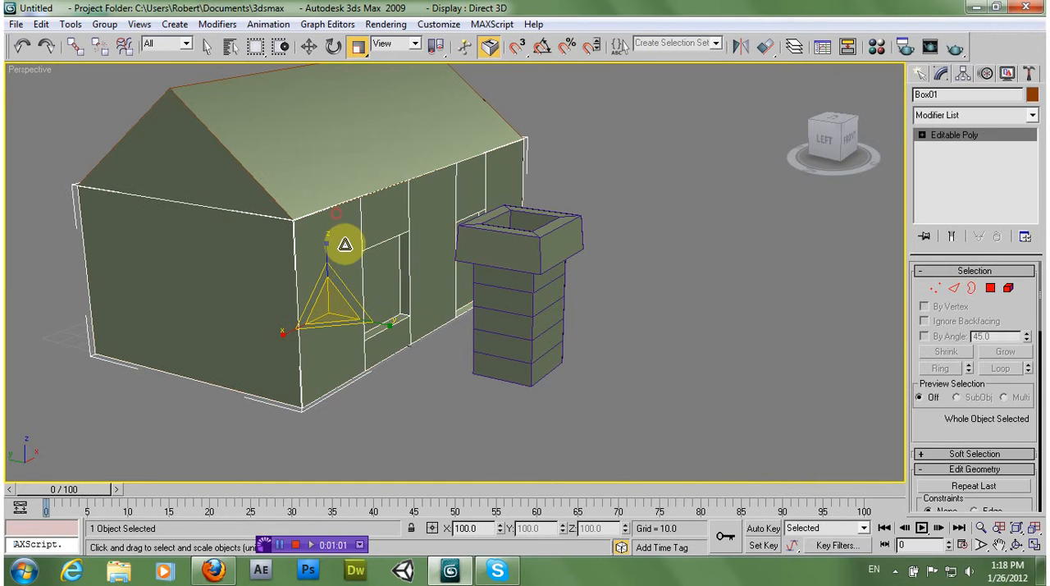
{"action": "left_click", "coordinate": [1032, 95]}
{"action": "left_click", "coordinate": [639, 317]}
{"action": "left_click", "coordinate": [599, 365]}
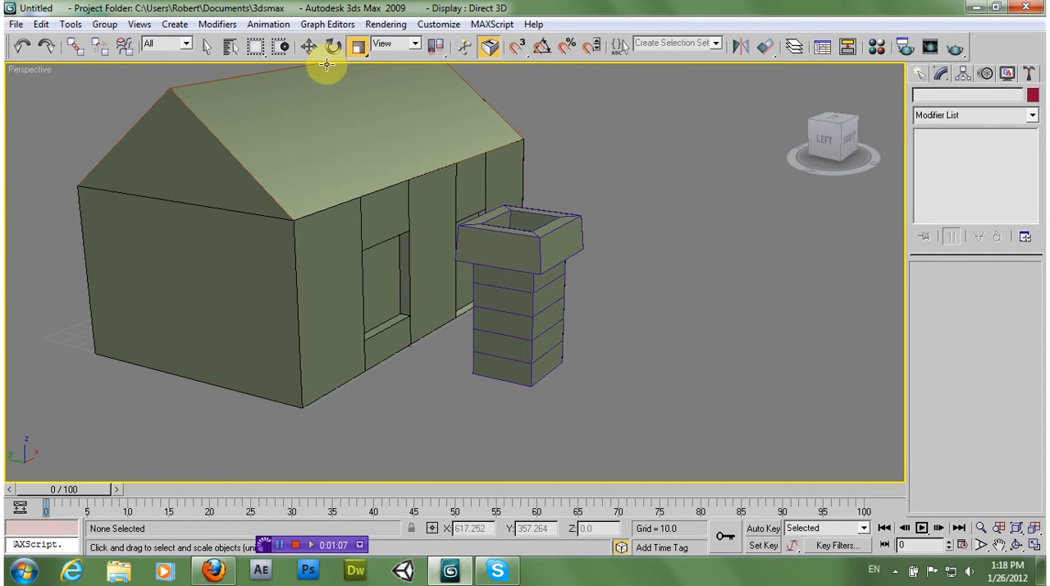
Move the chimney from beside the house up onto the roof
{"action": "left_click", "coordinate": [550, 316]}
{"action": "left_click_drag", "start_coordinate": [516, 336], "coordinate": [405, 94]}
{"action": "middle_click_drag", "start_coordinate": [367, 206], "coordinate": [395, 206], "text": "alt"}
{"action": "middle_click_drag", "start_coordinate": [390, 152], "coordinate": [445, 260]}
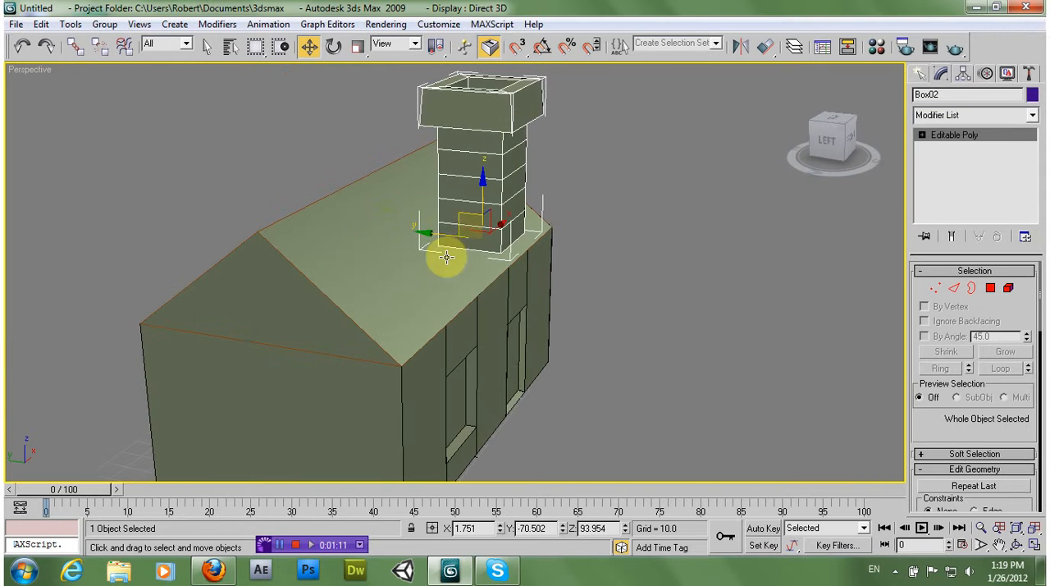
{"action": "left_click_drag", "start_coordinate": [447, 231], "coordinate": [423, 215]}
Scale the chimney down to suit the house and move it onto the roof ridge
{"action": "left_click", "coordinate": [356, 46]}
{"action": "left_click_drag", "start_coordinate": [435, 287], "coordinate": [440, 344]}
{"action": "left_click", "coordinate": [309, 46]}
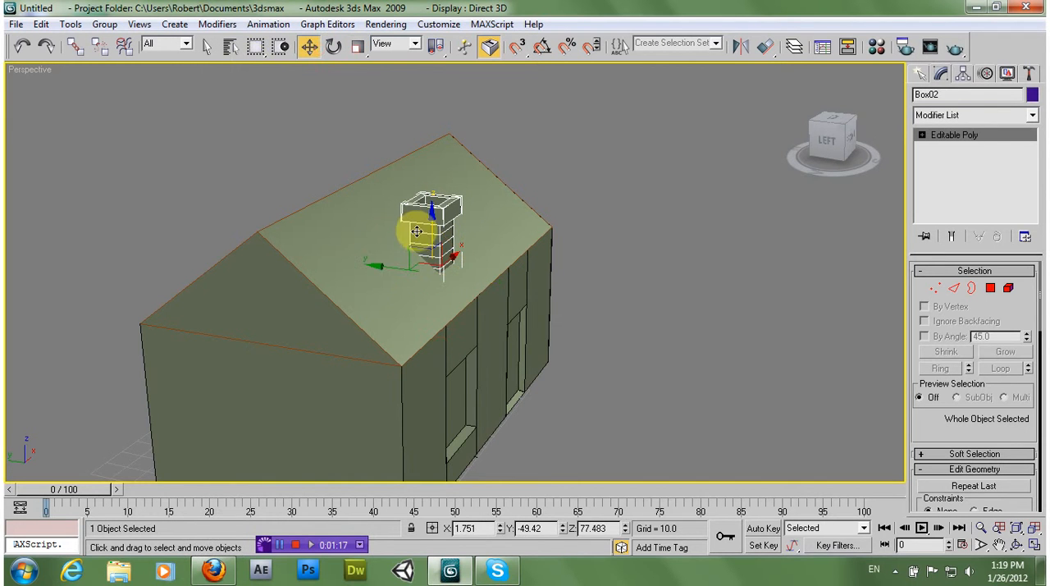
{"action": "left_click_drag", "start_coordinate": [415, 246], "coordinate": [340, 175]}
{"action": "left_click", "coordinate": [488, 155]}
{"action": "middle_click_drag", "start_coordinate": [488, 155], "coordinate": [524, 226], "text": "alt"}
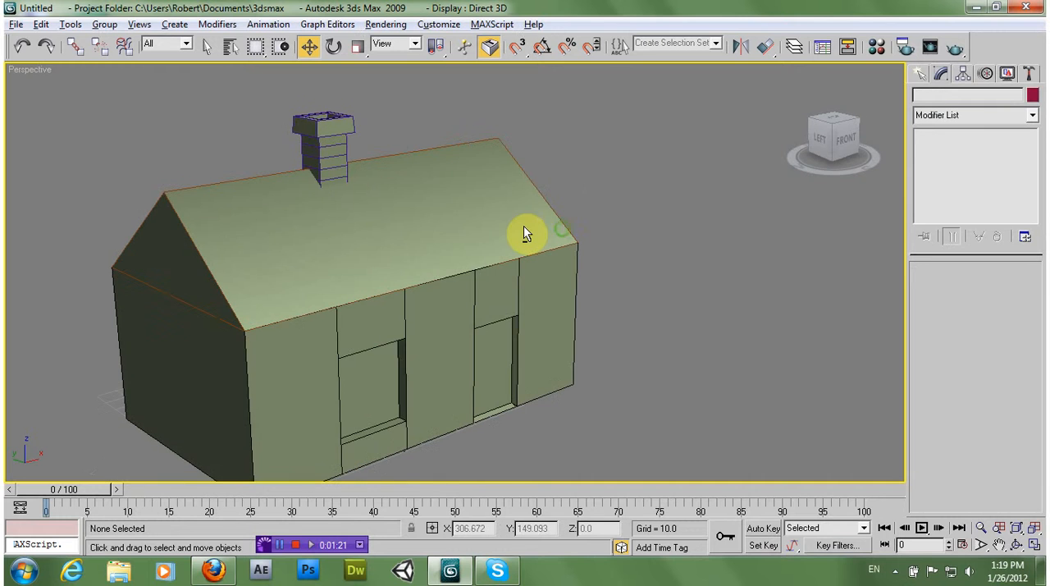
Examine the chimney's placement on the roof in the left and front views
{"action": "key", "text": "alt+w"}
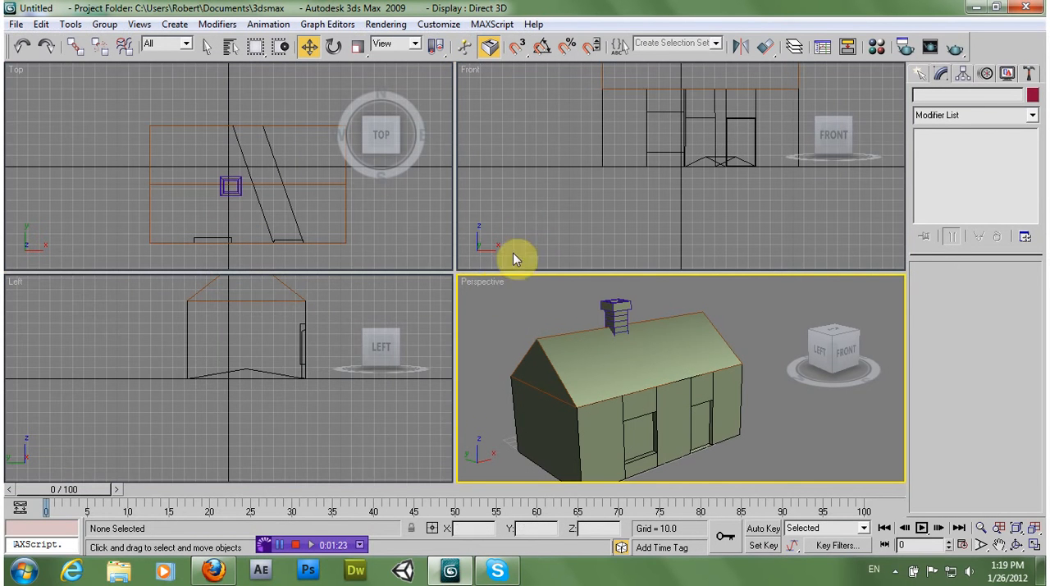
{"action": "middle_click_drag", "start_coordinate": [300, 336], "coordinate": [282, 378]}
{"action": "left_click", "coordinate": [605, 214]}
{"action": "middle_click_drag", "start_coordinate": [627, 165], "coordinate": [590, 238]}
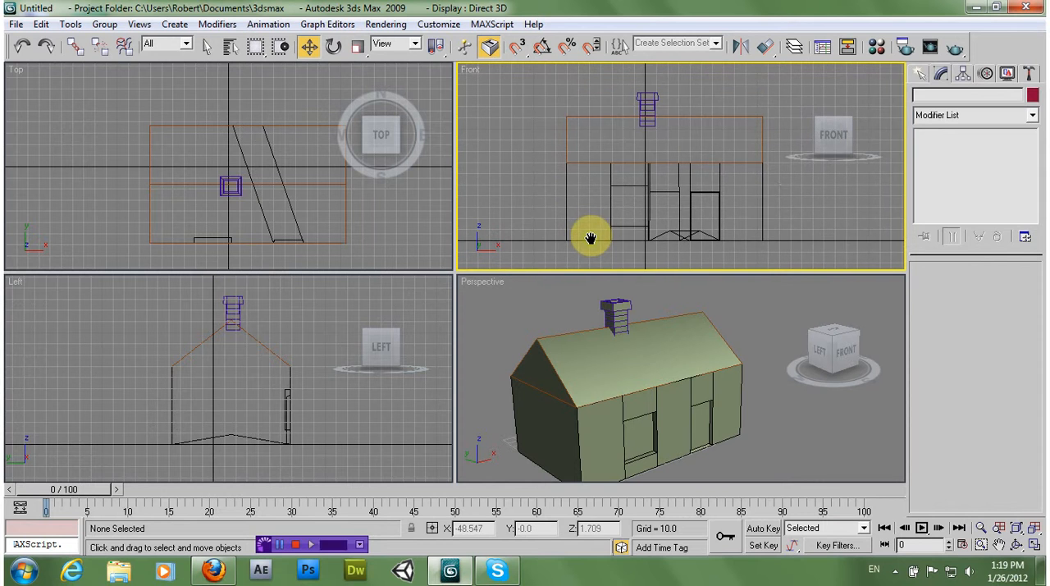
{"action": "middle_click_drag", "start_coordinate": [610, 171], "coordinate": [616, 206]}
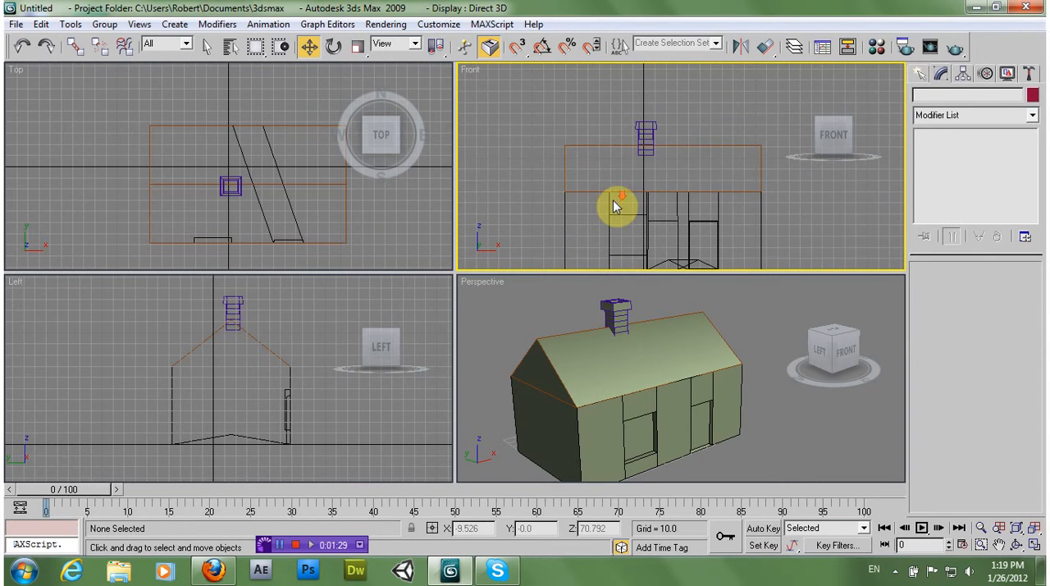
{"action": "key", "text": "alt+w"}
{"action": "key", "text": "alt+w"}
{"action": "left_click", "coordinate": [645, 313]}
{"action": "key", "text": "alt+w"}
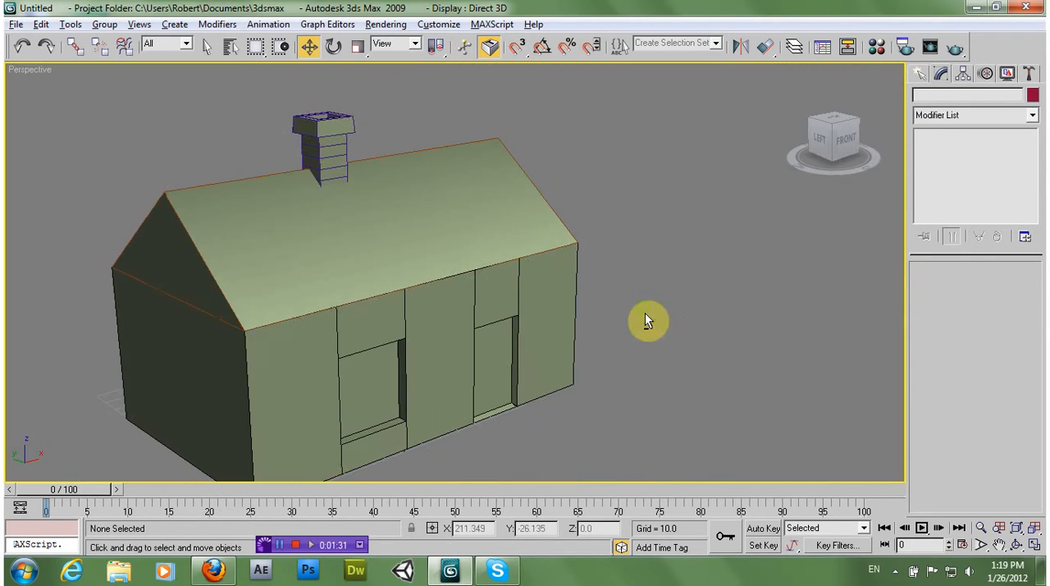
Lower the chimney slightly into the roof and deselect it
{"action": "left_click", "coordinate": [348, 143]}
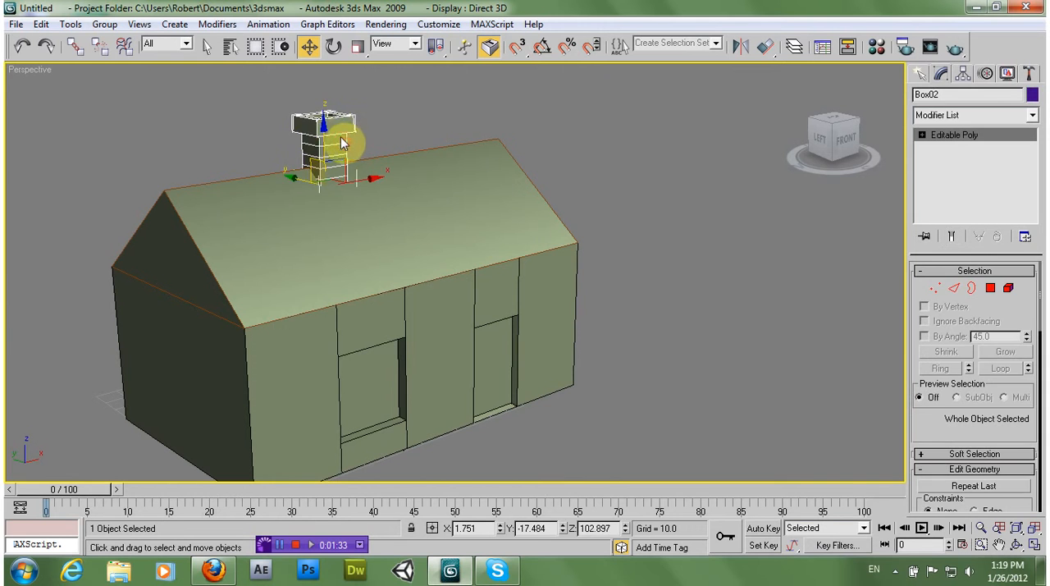
{"action": "left_click_drag", "start_coordinate": [326, 135], "coordinate": [324, 147]}
{"action": "left_click", "coordinate": [604, 153]}
Select the whole wall geometry of the house body at element level
{"action": "middle_click_drag", "start_coordinate": [604, 153], "coordinate": [596, 213], "text": "alt"}
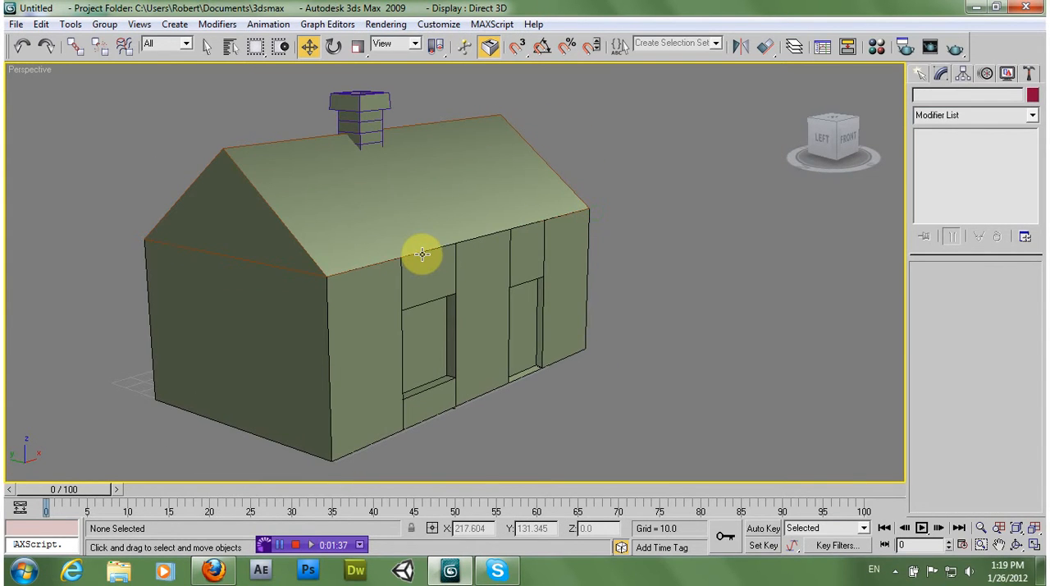
{"action": "middle_click_drag", "start_coordinate": [423, 255], "coordinate": [525, 296], "text": "alt"}
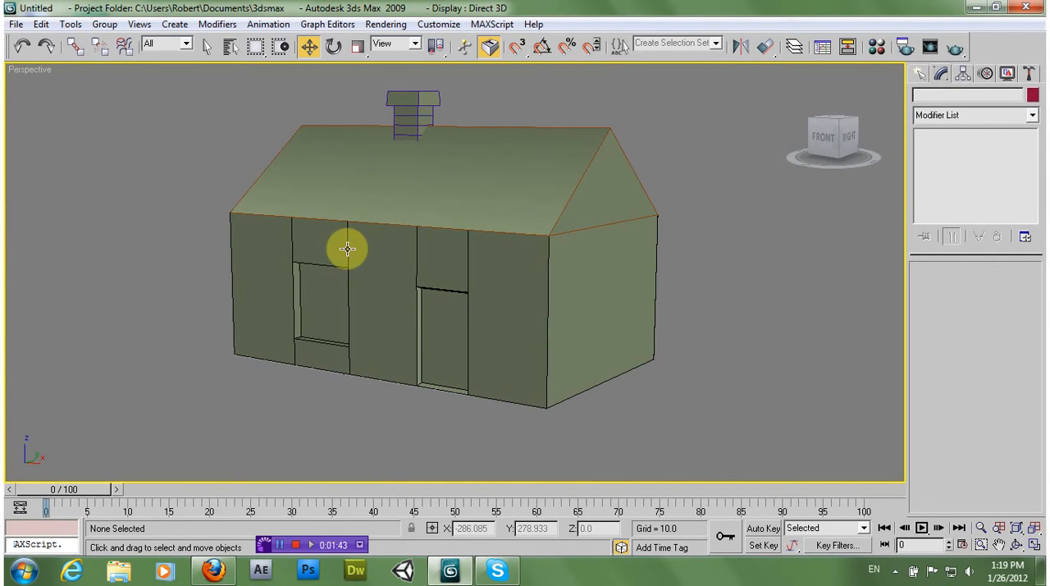
{"action": "middle_click_drag", "start_coordinate": [342, 227], "coordinate": [380, 227], "text": "alt"}
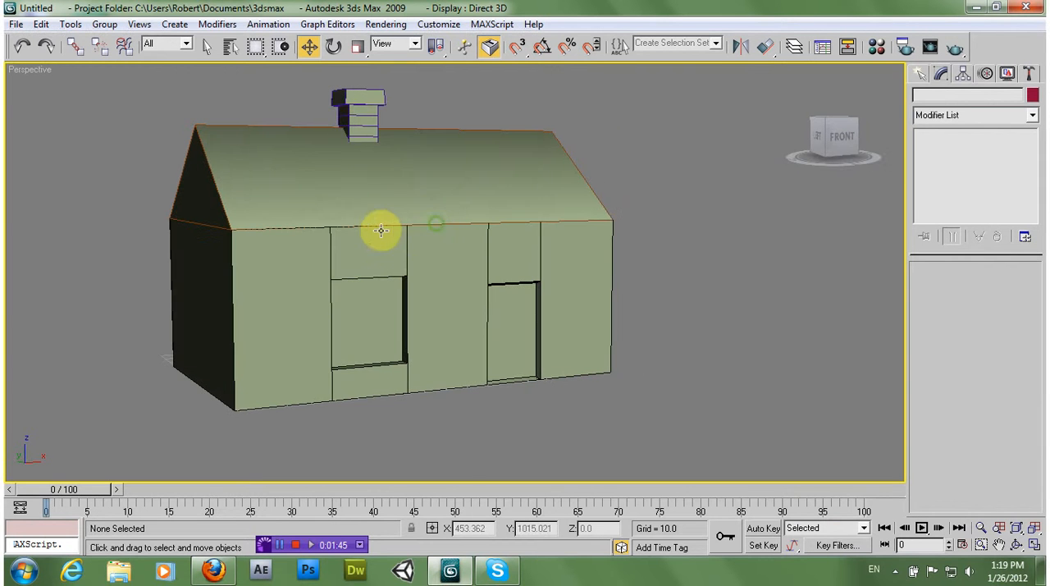
{"action": "middle_click_drag", "start_coordinate": [419, 263], "coordinate": [490, 265], "text": "alt"}
{"action": "left_click", "coordinate": [490, 265]}
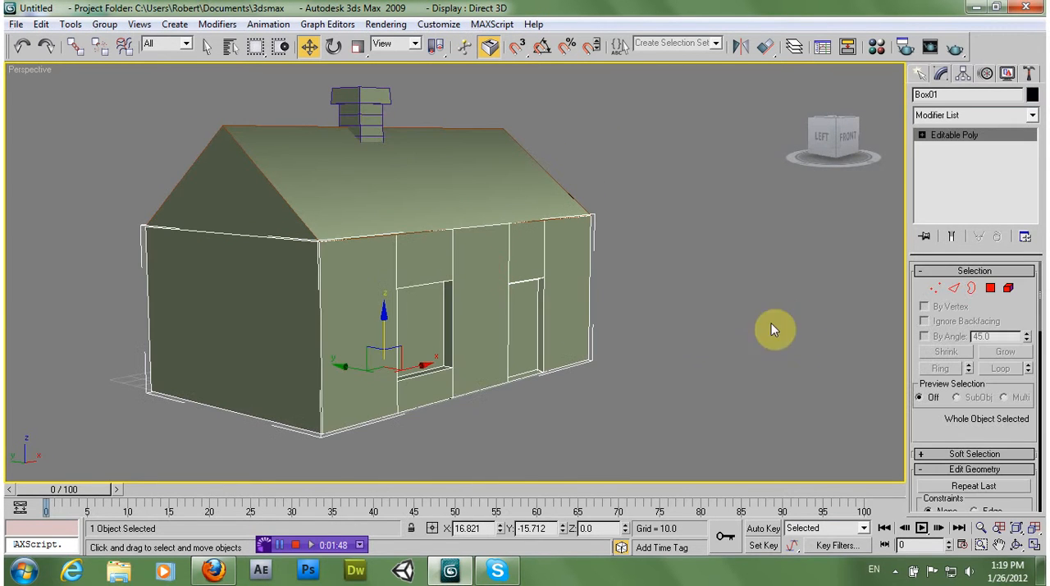
{"action": "left_click", "coordinate": [1008, 288]}
{"action": "left_click", "coordinate": [526, 314]}
{"action": "left_click", "coordinate": [489, 264]}
{"action": "middle_click_drag", "start_coordinate": [571, 300], "coordinate": [549, 295]}
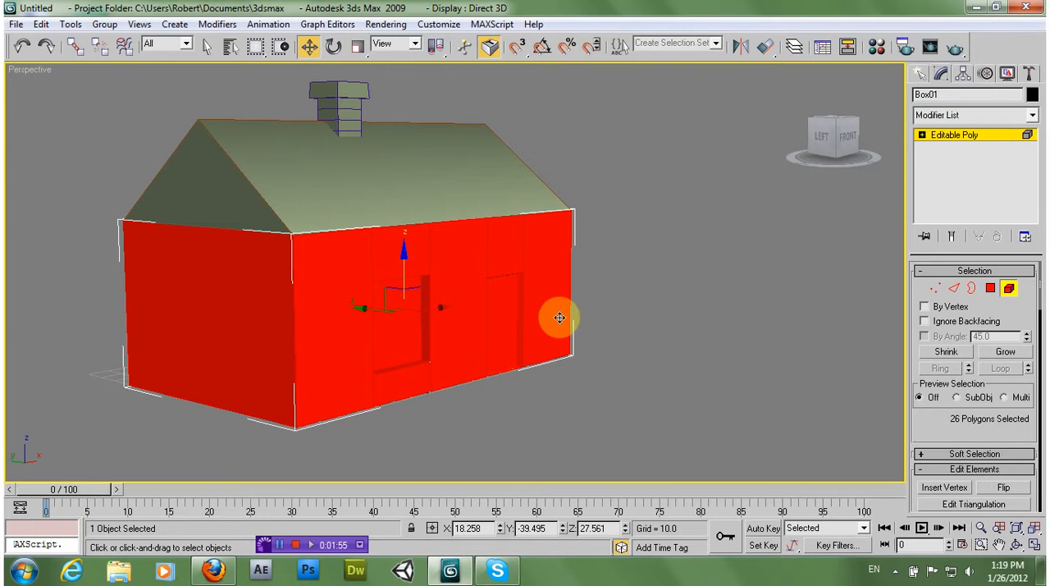
Slice the wall element horizontally just below the roofline with a slice plane at about Z 66.6, then deselect the element
{"action": "left_click_drag", "start_coordinate": [940, 422], "coordinate": [909, 311]}
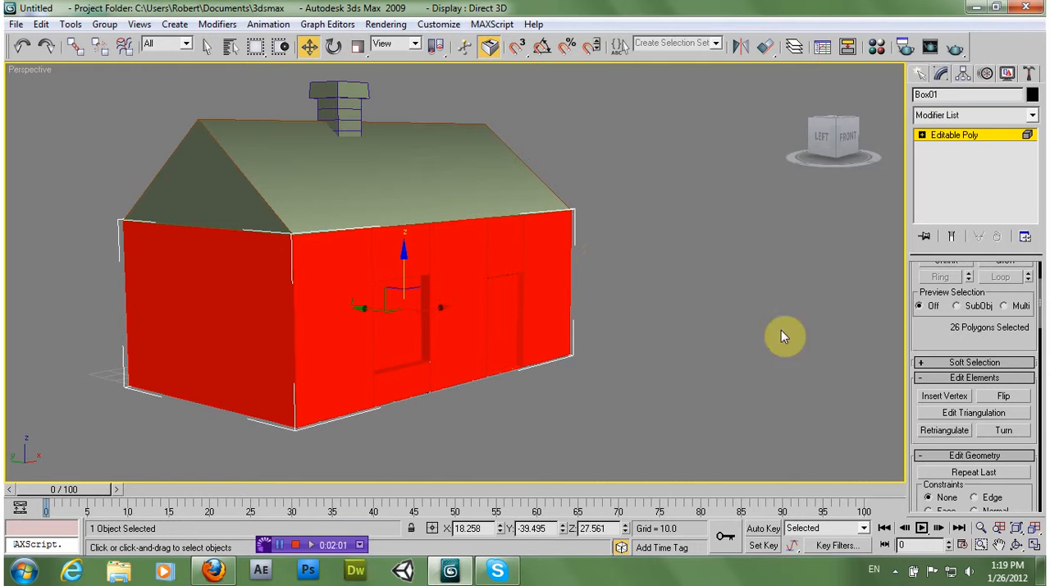
{"action": "scroll", "coordinate": [938, 338], "scroll_direction": "down", "scroll_amount": 2}
{"action": "scroll", "coordinate": [966, 395], "scroll_direction": "down", "scroll_amount": 2}
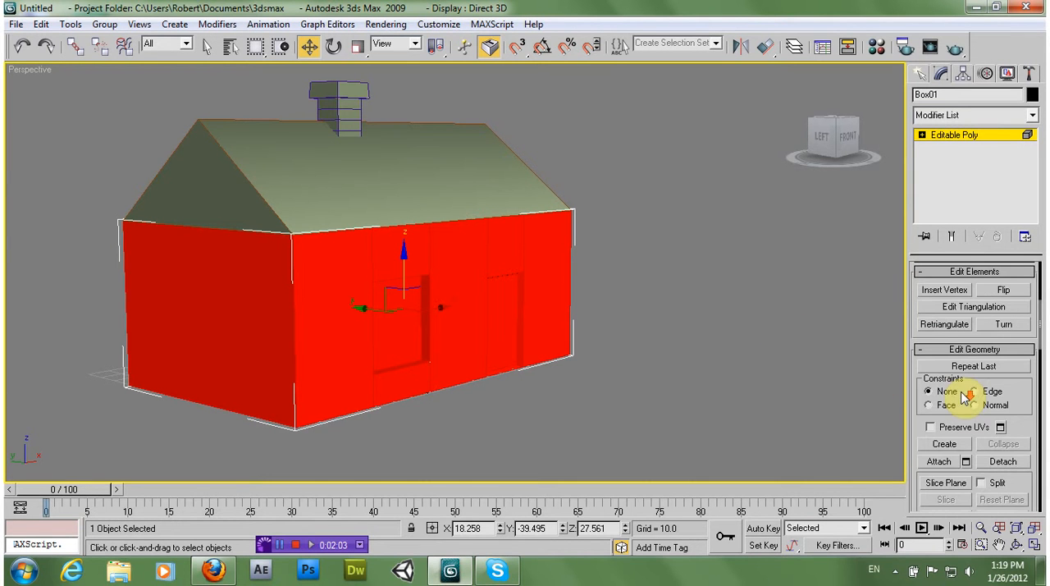
{"action": "scroll", "coordinate": [946, 463], "scroll_direction": "down", "scroll_amount": 1}
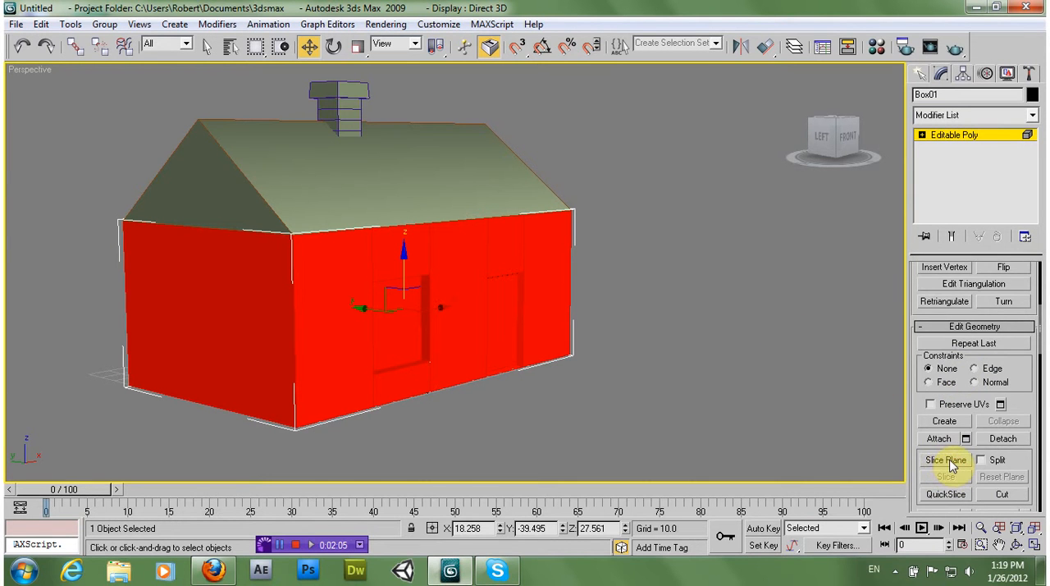
{"action": "left_click", "coordinate": [950, 463]}
{"action": "left_click_drag", "start_coordinate": [361, 244], "coordinate": [366, 180]}
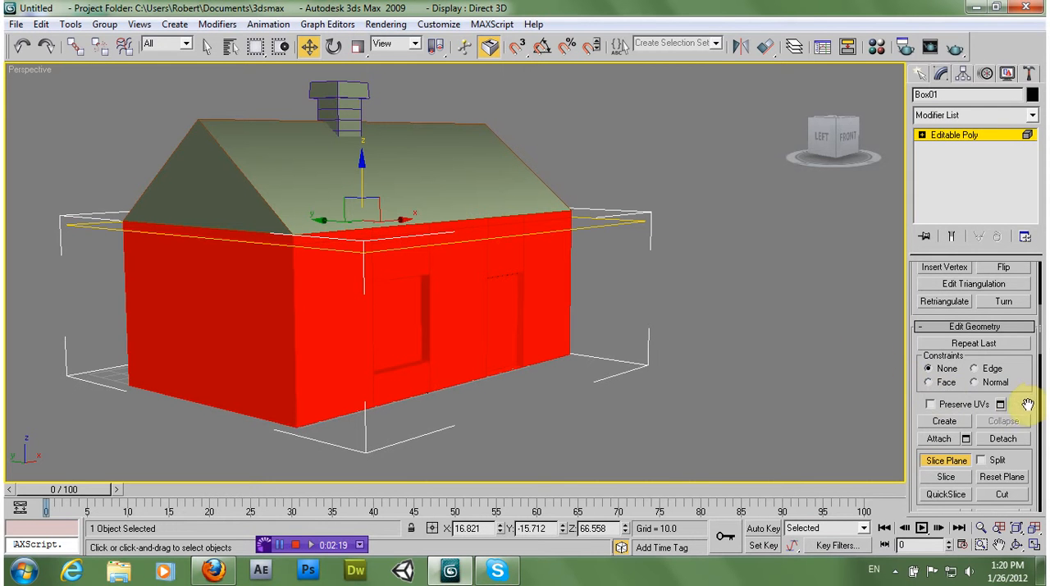
{"action": "middle_click_drag", "start_coordinate": [263, 211], "coordinate": [198, 213], "text": "alt"}
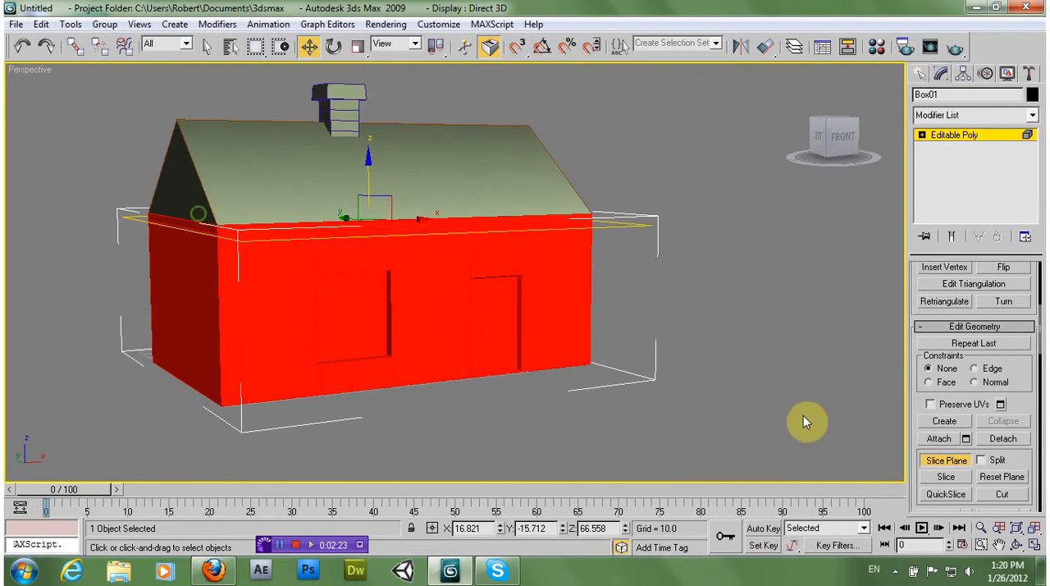
{"action": "left_click", "coordinate": [945, 475]}
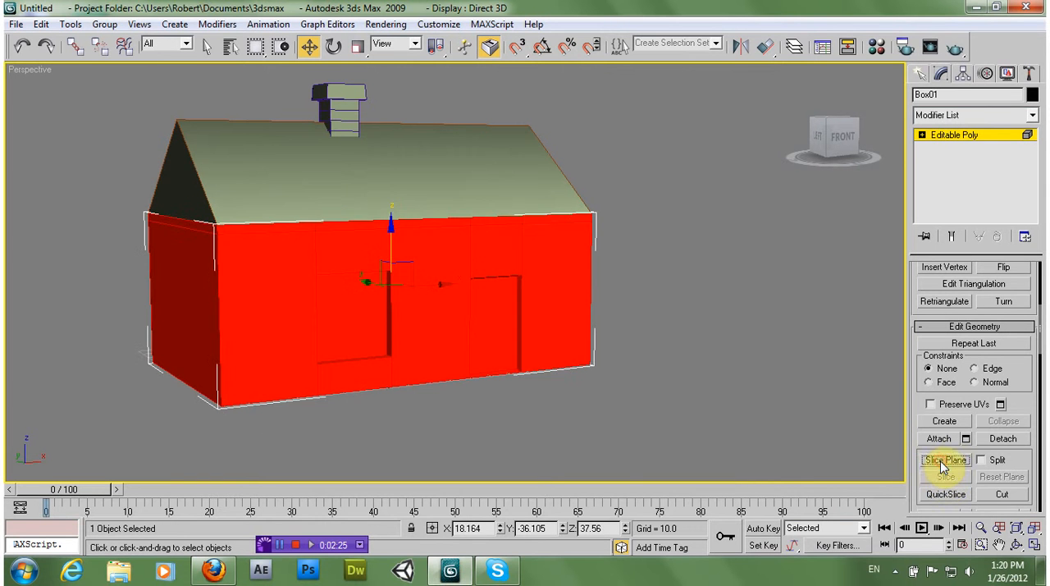
{"action": "right_click", "coordinate": [701, 362]}
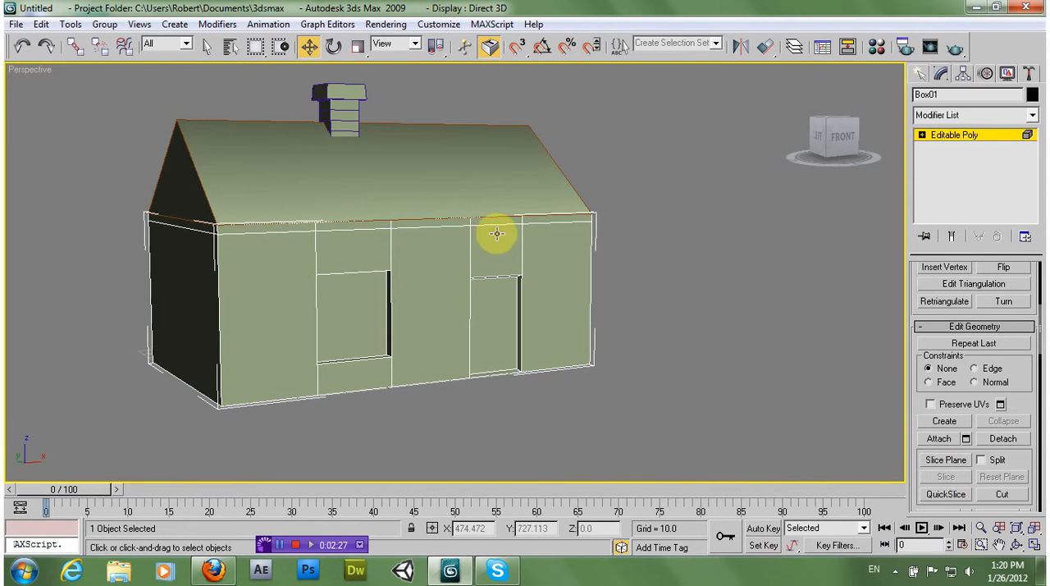
{"action": "middle_click_drag", "start_coordinate": [326, 253], "coordinate": [195, 257], "text": "alt"}
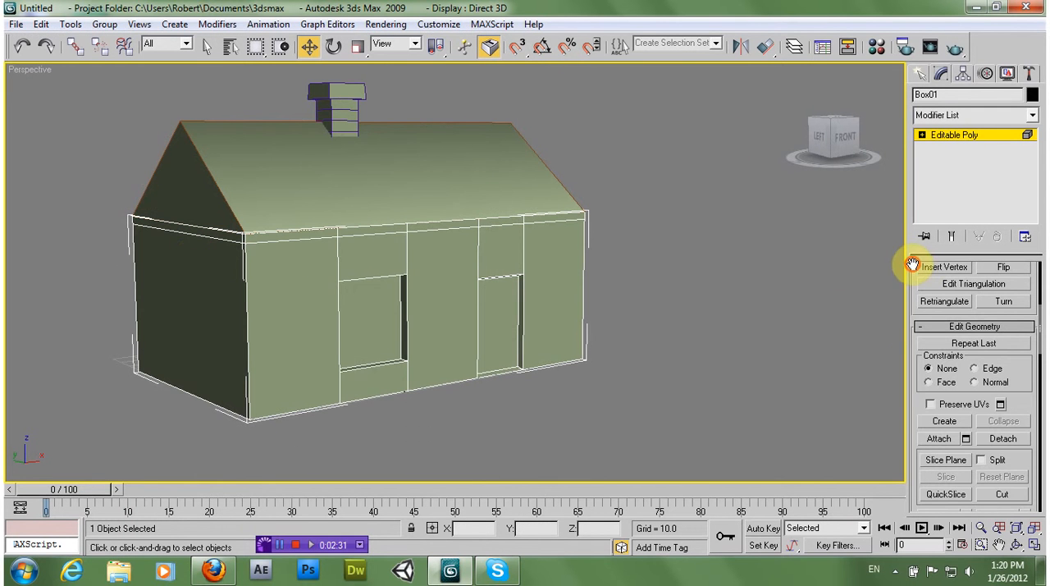
Select the narrow strip polygons just below the roofline along the front wall at polygon level
{"action": "left_click_drag", "start_coordinate": [912, 264], "coordinate": [923, 366]}
{"action": "left_click", "coordinate": [990, 288]}
{"action": "left_click", "coordinate": [300, 256]}
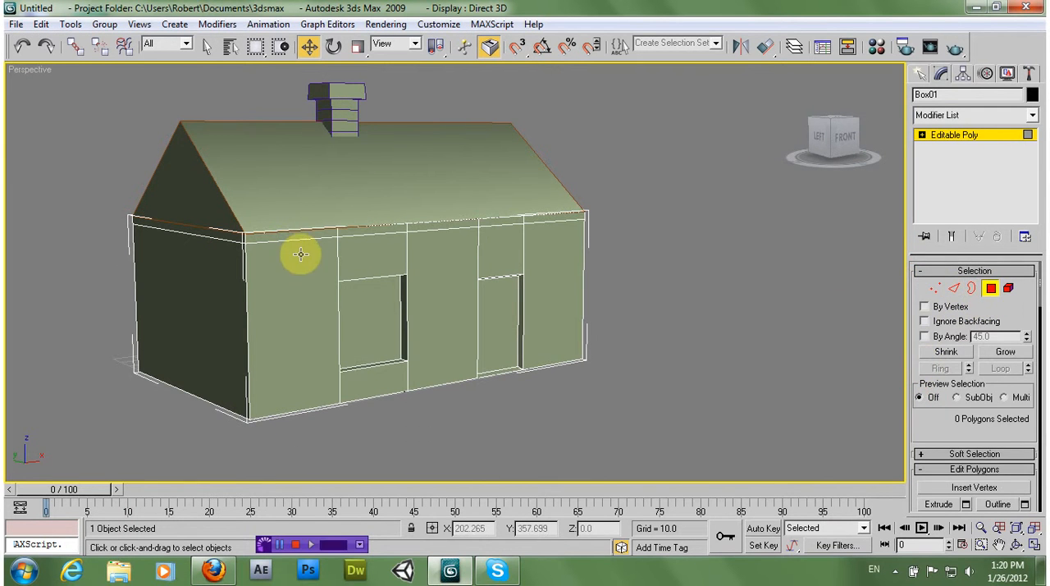
{"action": "left_click", "coordinate": [300, 237]}
{"action": "left_click", "coordinate": [371, 231], "text": "ctrl"}
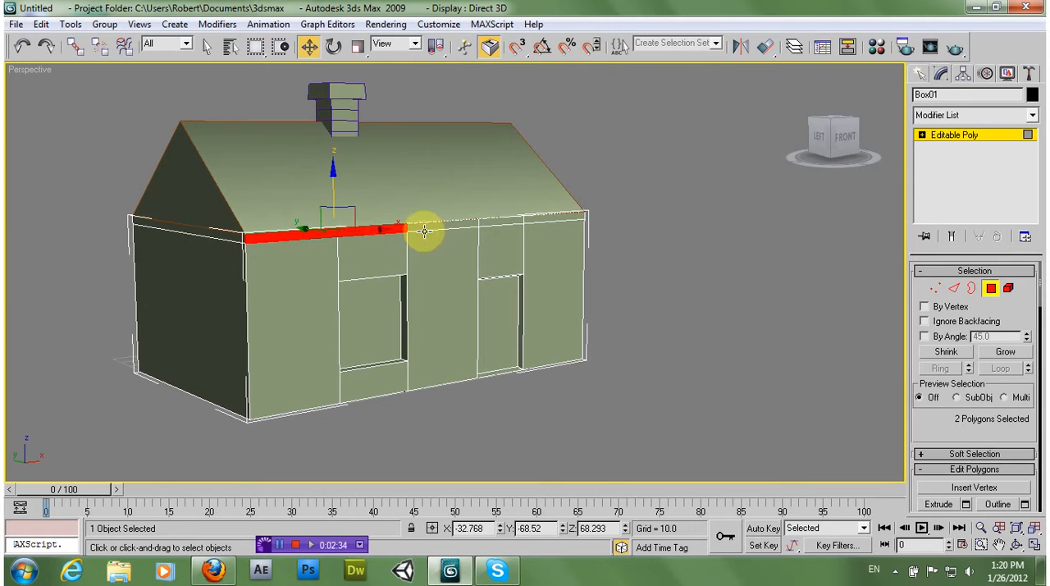
{"action": "left_click", "coordinate": [424, 230], "text": "ctrl"}
{"action": "left_click", "coordinate": [438, 245]}
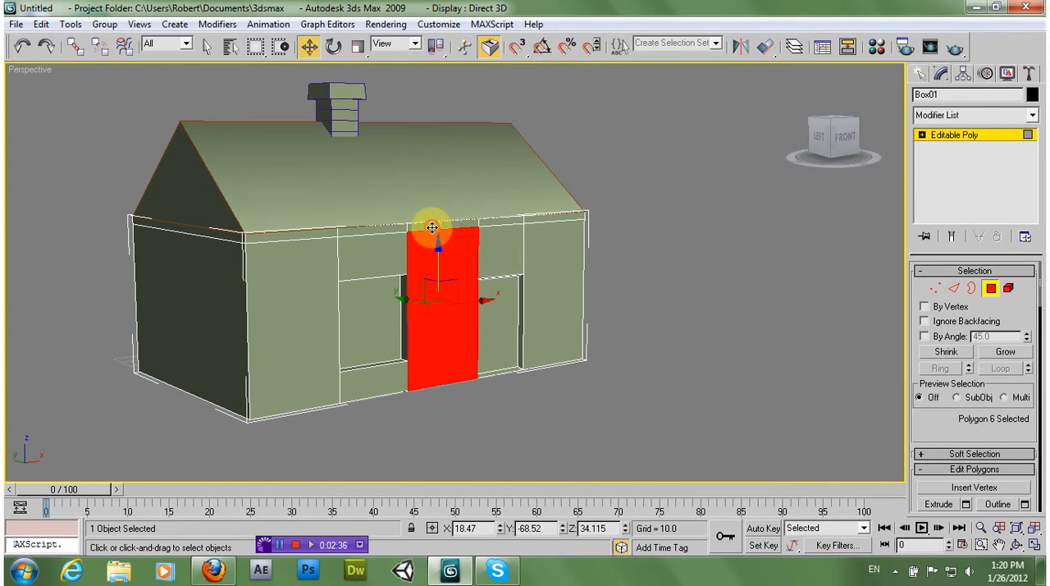
{"action": "left_click", "coordinate": [429, 227]}
{"action": "left_click", "coordinate": [497, 225], "text": "ctrl"}
{"action": "left_click", "coordinate": [539, 216], "text": "ctrl"}
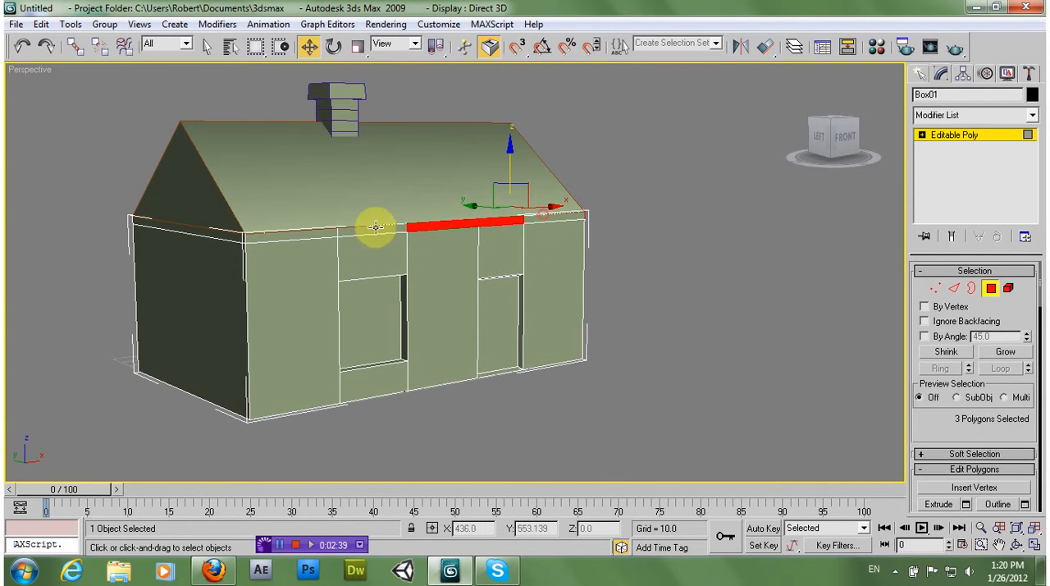
{"action": "left_click", "coordinate": [320, 235]}
{"action": "left_click", "coordinate": [380, 231], "text": "ctrl"}
{"action": "left_click", "coordinate": [439, 227], "text": "ctrl"}
{"action": "left_click", "coordinate": [491, 222], "text": "ctrl"}
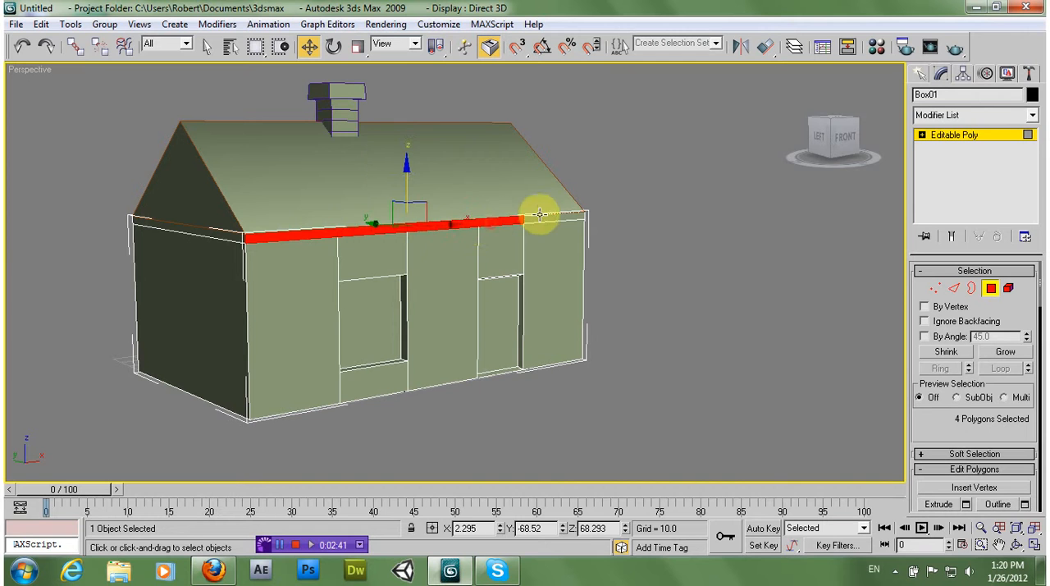
Add the remaining front strip polygon and the matching strip polygons along the back wall to the selection
{"action": "middle_click_drag", "start_coordinate": [540, 231], "coordinate": [401, 239], "text": "alt"}
{"action": "left_click", "coordinate": [421, 242], "text": "ctrl"}
{"action": "left_click", "coordinate": [593, 239], "text": "ctrl"}
{"action": "left_click", "coordinate": [629, 246], "text": "ctrl"}
{"action": "left_click", "coordinate": [625, 233], "text": "ctrl"}
{"action": "left_click", "coordinate": [651, 227], "text": "ctrl"}
{"action": "middle_click_drag", "start_coordinate": [332, 268], "coordinate": [629, 268], "text": "alt"}
Extrude the selected front and back strip polygons slightly outward from the walls to form eaves
{"action": "left_click", "coordinate": [930, 429]}
{"action": "scroll", "coordinate": [967, 443], "scroll_direction": "down", "scroll_amount": 3}
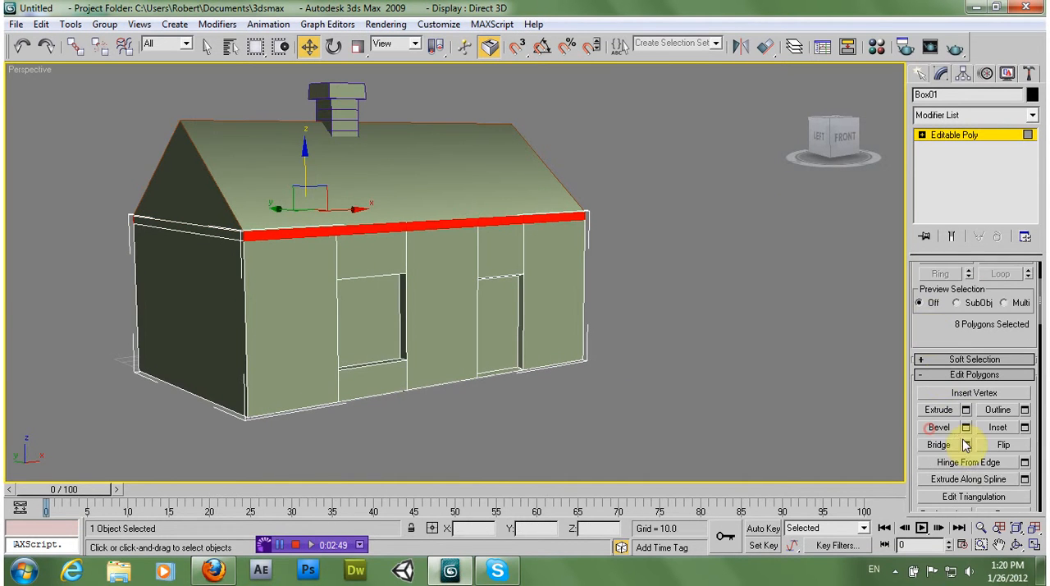
{"action": "left_click", "coordinate": [950, 411]}
{"action": "middle_click_drag", "start_coordinate": [435, 308], "coordinate": [495, 307], "text": "alt"}
{"action": "left_click_drag", "start_coordinate": [366, 248], "coordinate": [361, 215]}
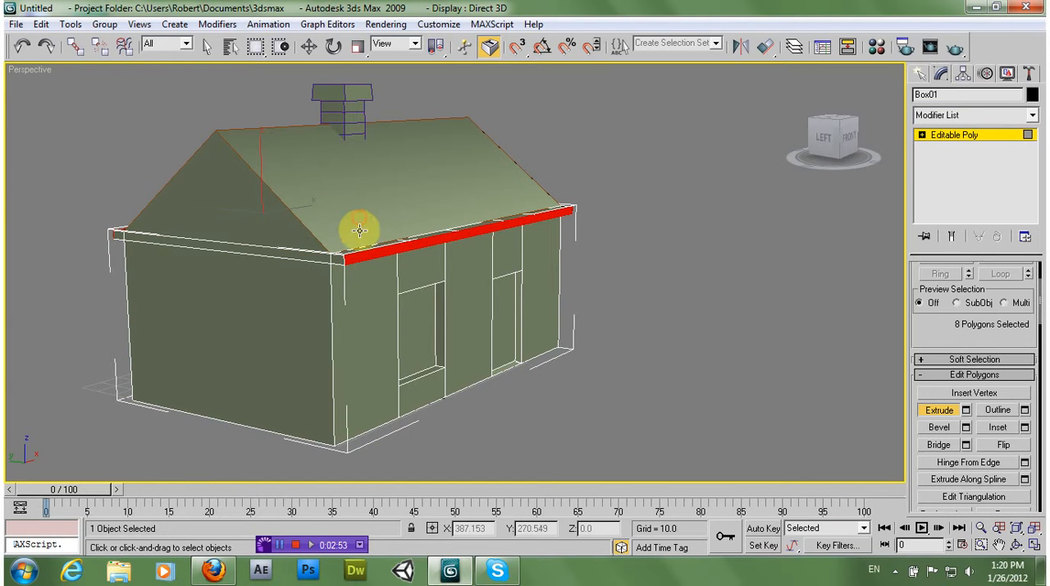
Move the extruded eave polygons down so they slope with the roof, check them without edge lines, and deselect the house body
{"action": "left_click", "coordinate": [306, 49]}
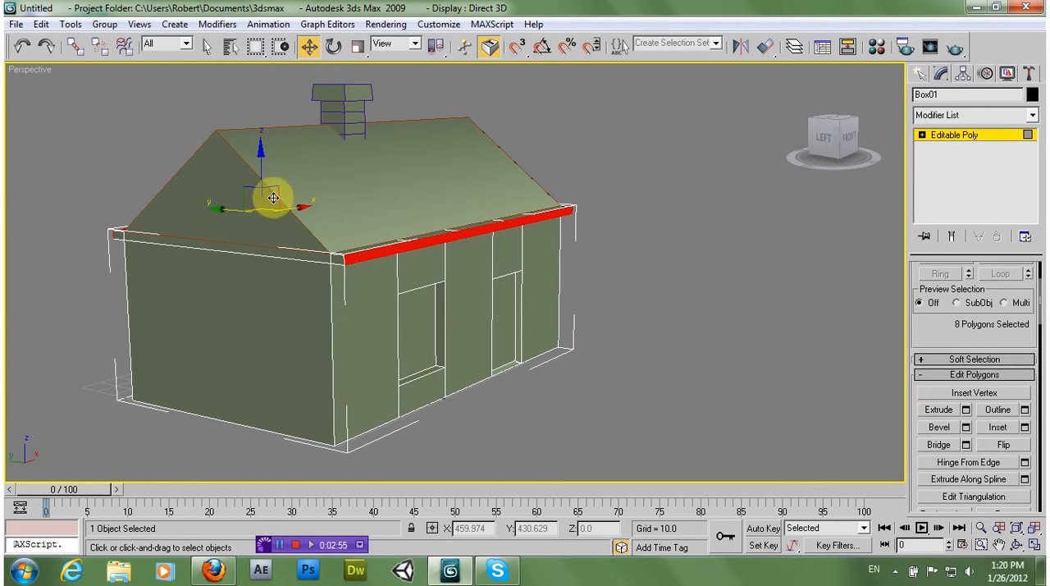
{"action": "left_click_drag", "start_coordinate": [263, 153], "coordinate": [260, 170]}
{"action": "left_click", "coordinate": [644, 296]}
{"action": "key", "text": "F4"}
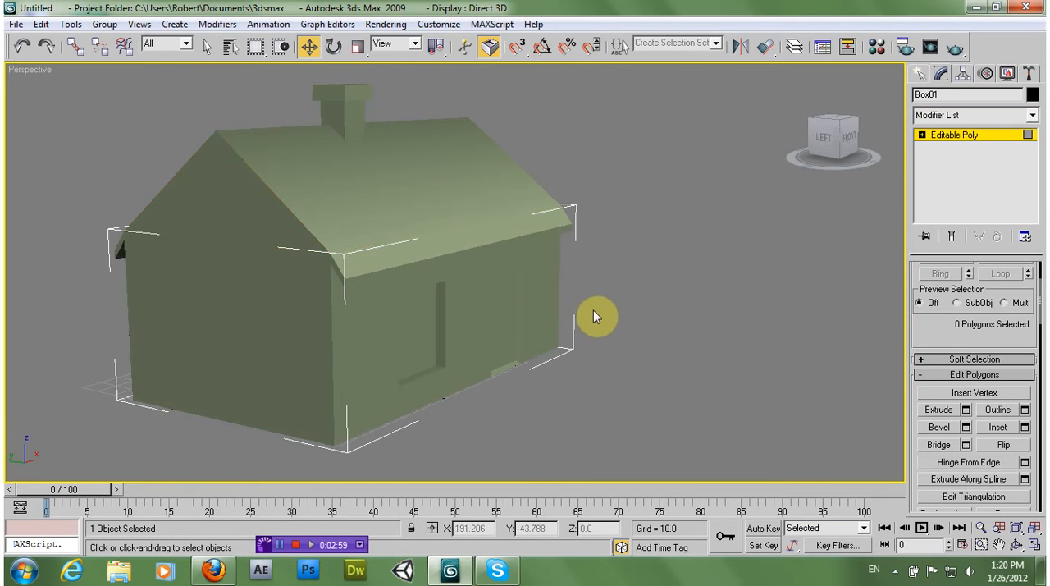
{"action": "middle_click_drag", "start_coordinate": [589, 308], "coordinate": [511, 300], "text": "alt"}
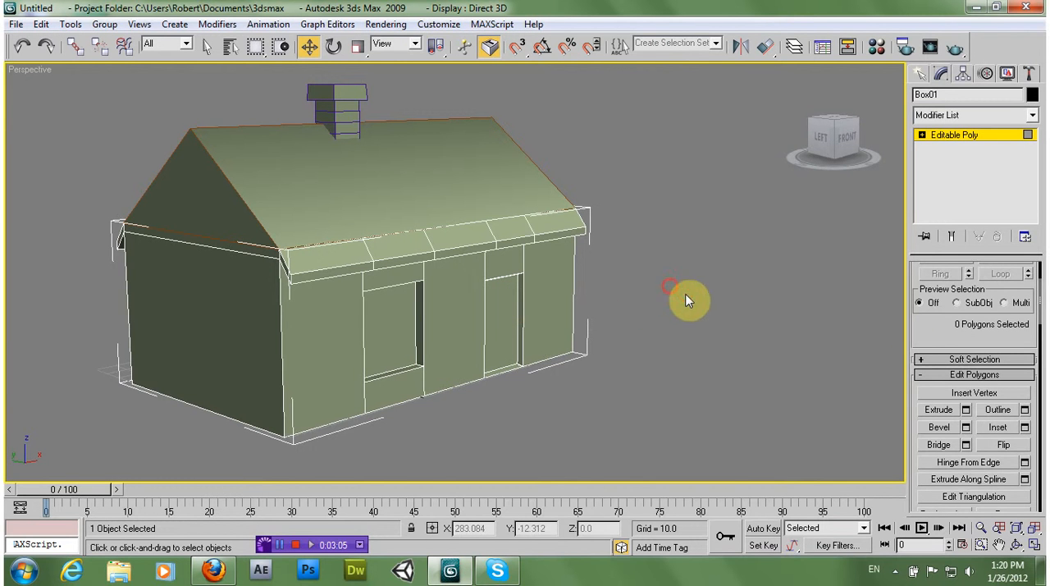
{"action": "scroll", "coordinate": [1000, 314], "scroll_direction": "up", "scroll_amount": 3}
{"action": "left_click", "coordinate": [625, 307]}
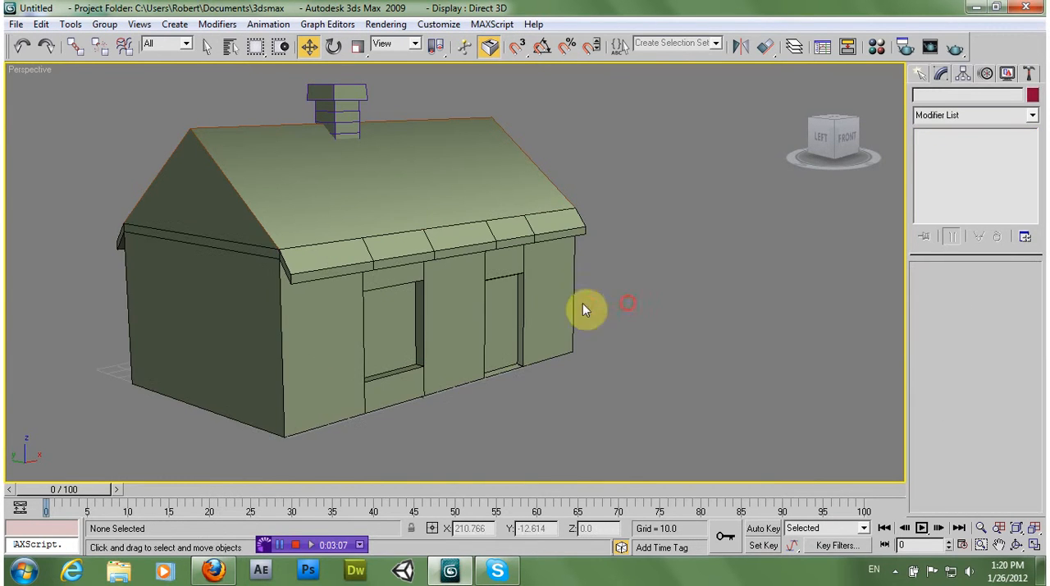
Select the house body, roof and chimney together and set their object colour to black, then deselect them
{"action": "left_click_drag", "start_coordinate": [754, 425], "coordinate": [733, 410]}
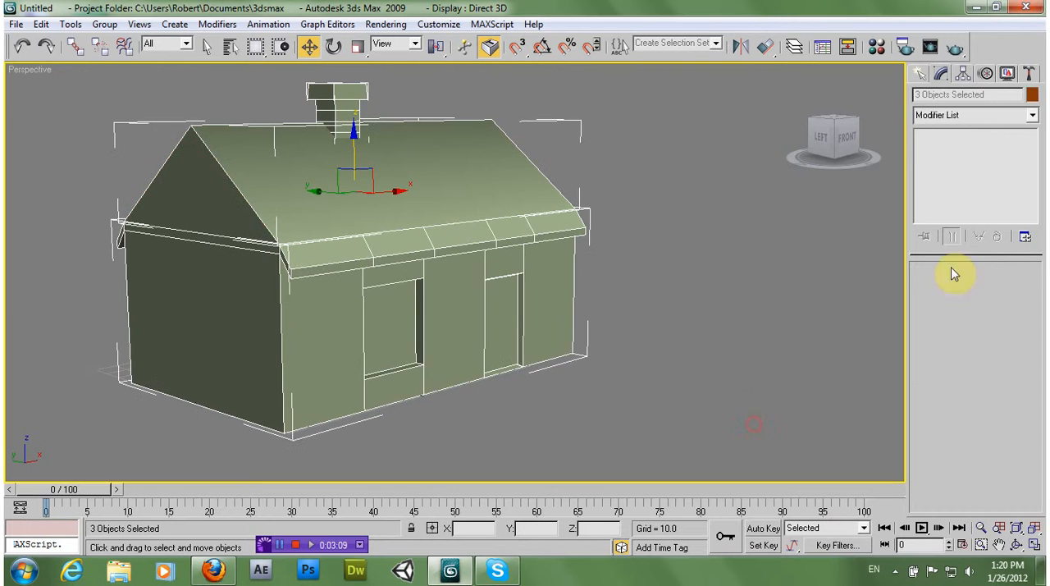
{"action": "left_click", "coordinate": [1031, 94]}
{"action": "left_click", "coordinate": [640, 318]}
{"action": "left_click", "coordinate": [602, 369]}
{"action": "left_click", "coordinate": [778, 348]}
{"action": "middle_click_drag", "start_coordinate": [525, 328], "coordinate": [529, 328], "text": "alt"}
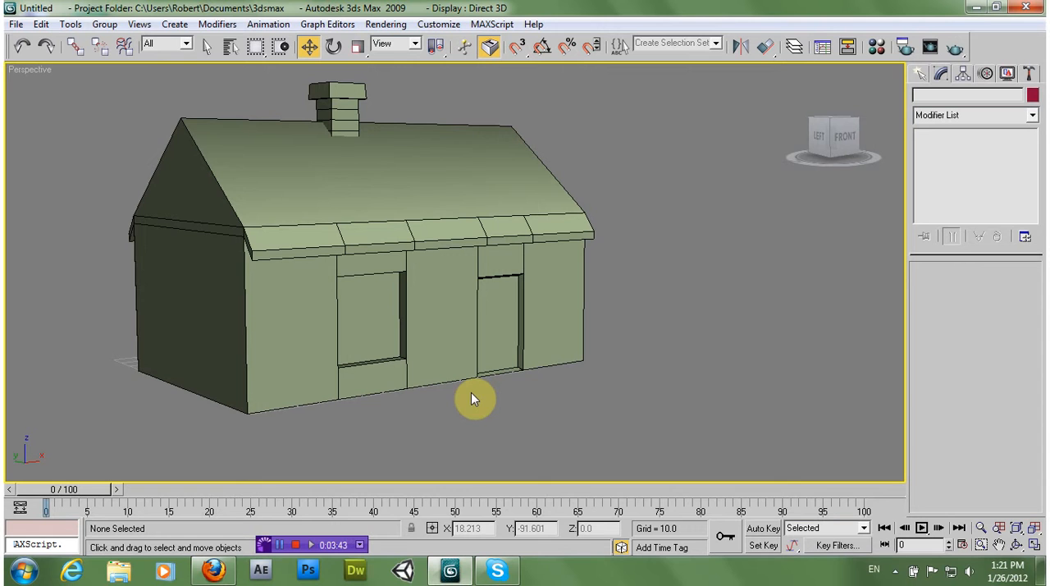
{"action": "left_click", "coordinate": [83, 240]}
{"action": "key", "text": "w"}
{"action": "left_click", "coordinate": [228, 303]}
{"action": "left_click", "coordinate": [129, 344]}
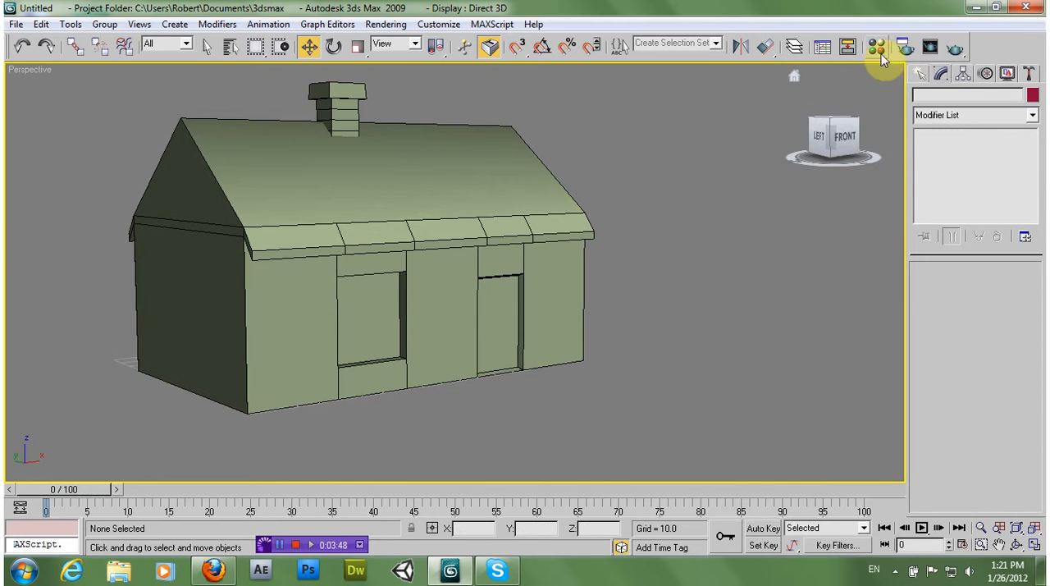
Render the perspective view of the house and close the rendered frame
{"action": "left_click", "coordinate": [955, 48]}
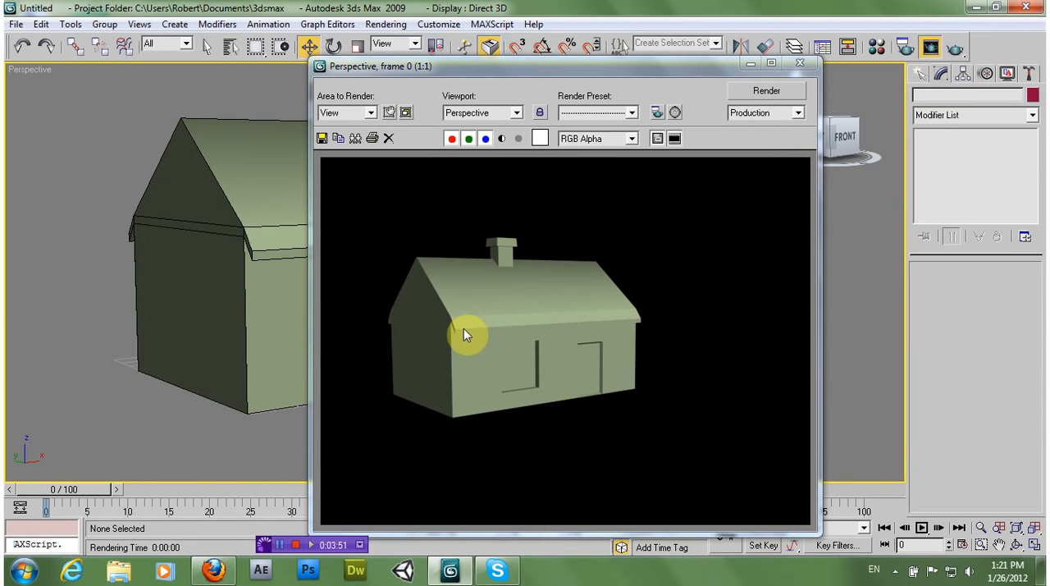
{"action": "left_click", "coordinate": [792, 48]}
{"action": "left_click", "coordinate": [656, 189]}
Examine the house from several angles, checking the roof, eaves, walls, window and door recesses, and chimney
{"action": "mouse_move", "coordinate": [498, 324]}
{"action": "middle_mouse_down", "text": "alt"}
{"action": "mouse_move", "coordinate": [374, 321]}
{"action": "mouse_move", "coordinate": [525, 330]}
{"action": "mouse_move", "coordinate": [506, 326]}
{"action": "middle_mouse_up", "text": "alt"}
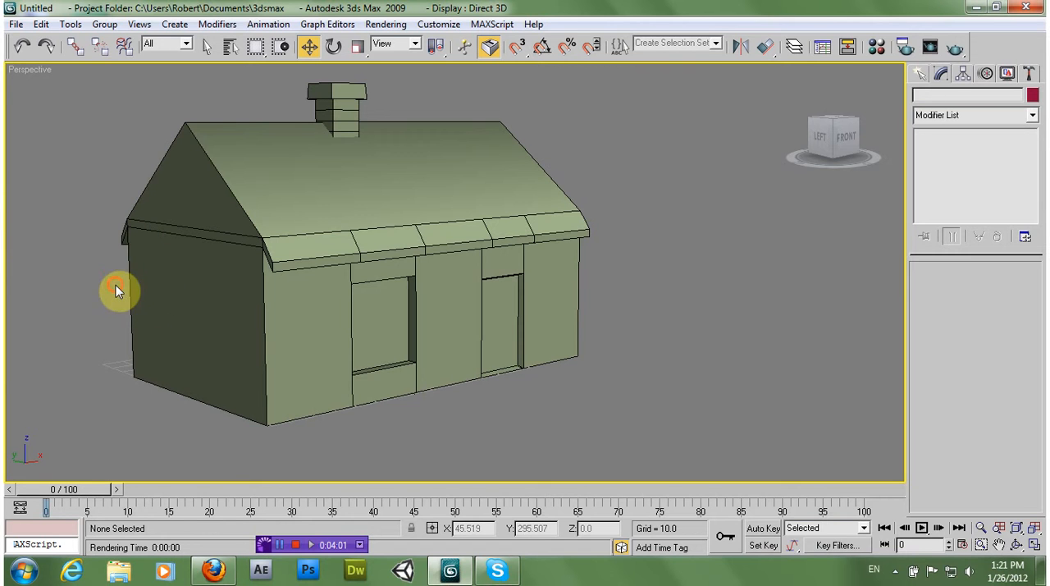
{"action": "middle_click_drag", "start_coordinate": [432, 312], "coordinate": [380, 319], "text": "alt"}
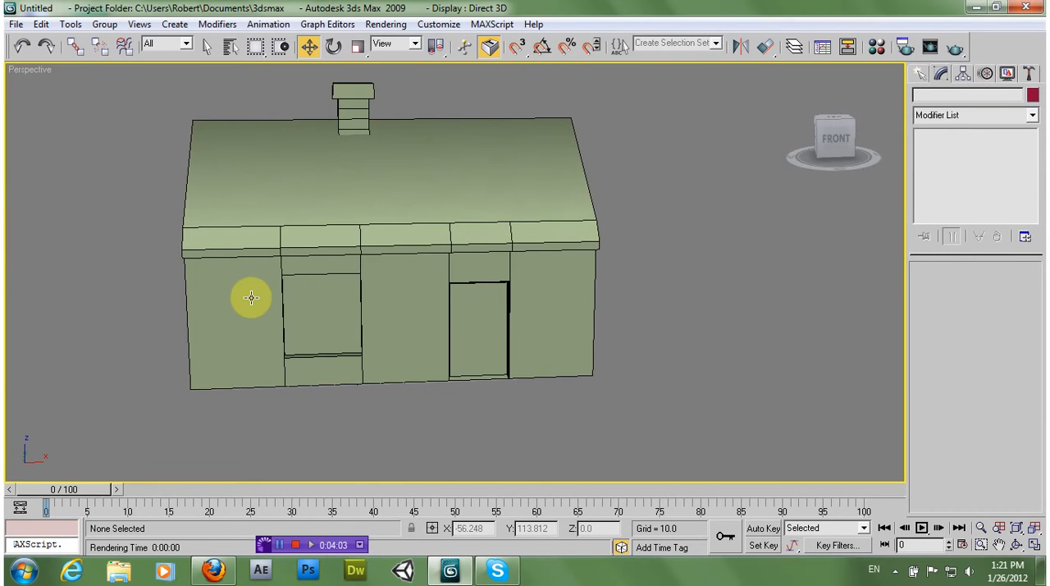
{"action": "middle_click_drag", "start_coordinate": [251, 296], "coordinate": [329, 296], "text": "alt"}
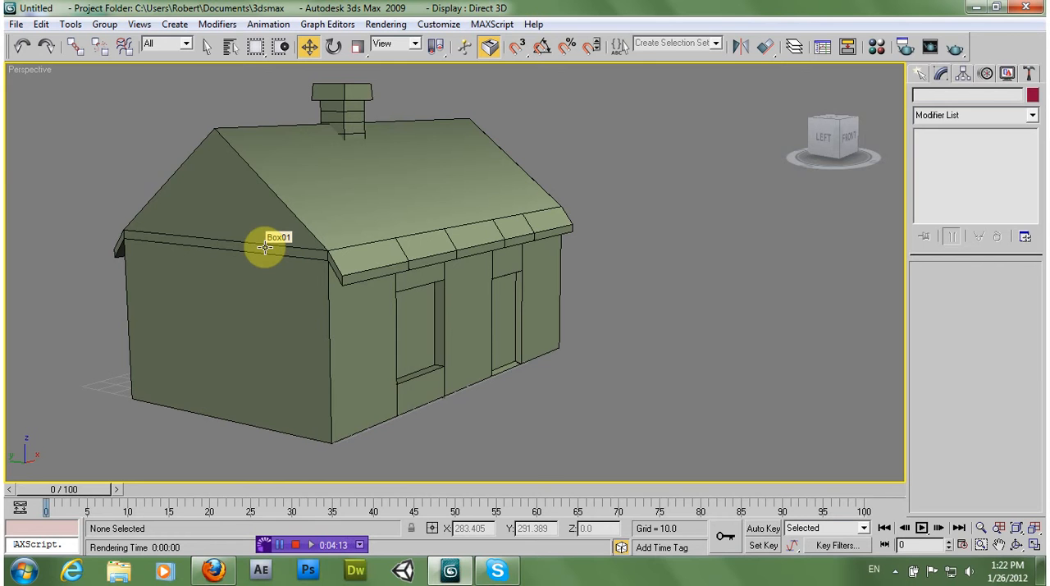
{"action": "left_click", "coordinate": [399, 183]}
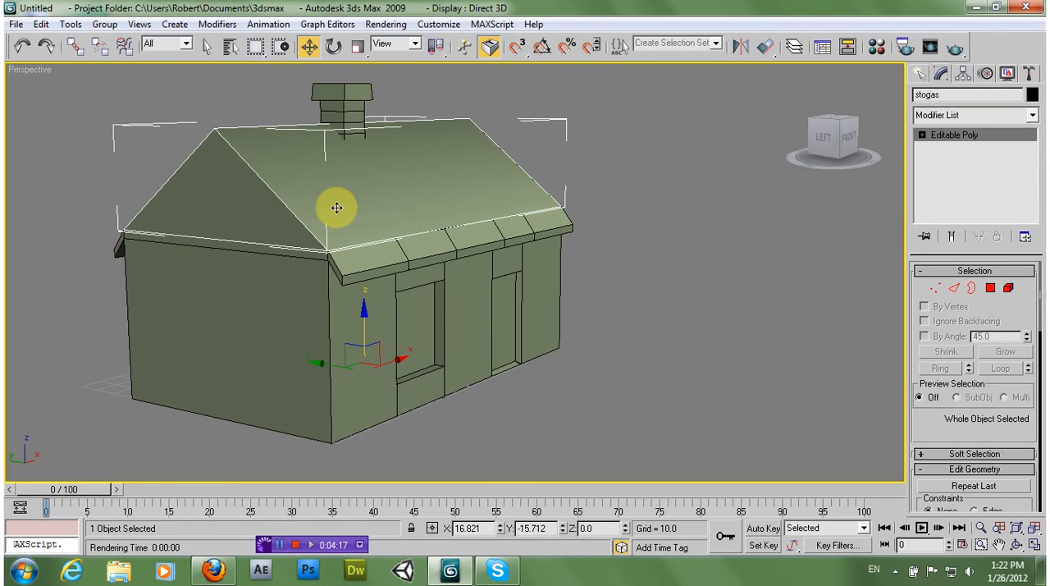
{"action": "left_click", "coordinate": [208, 347]}
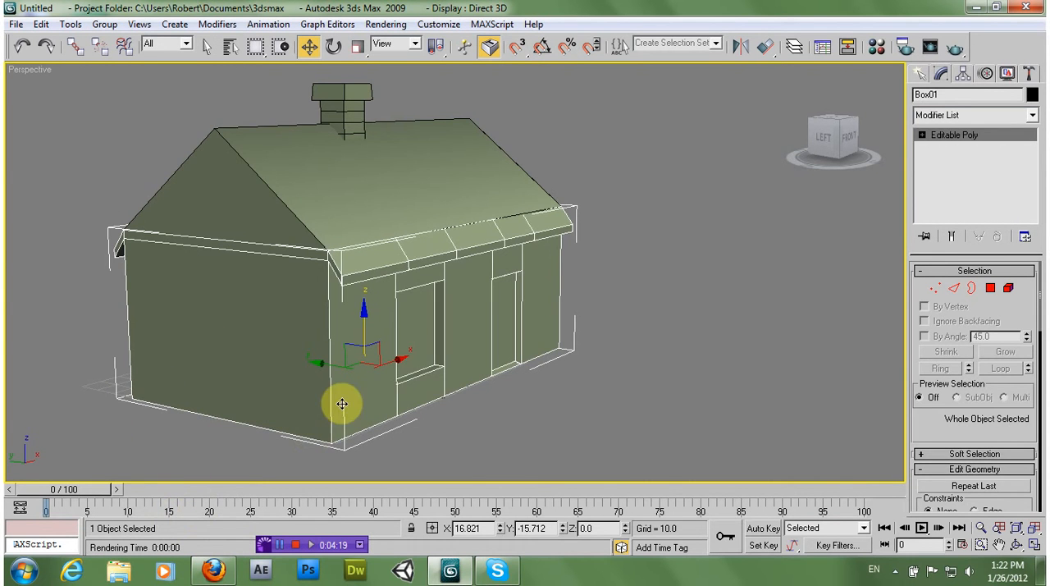
{"action": "middle_click_drag", "start_coordinate": [379, 382], "coordinate": [356, 363], "text": "alt"}
{"action": "left_click", "coordinate": [363, 336]}
{"action": "left_click", "coordinate": [97, 336]}
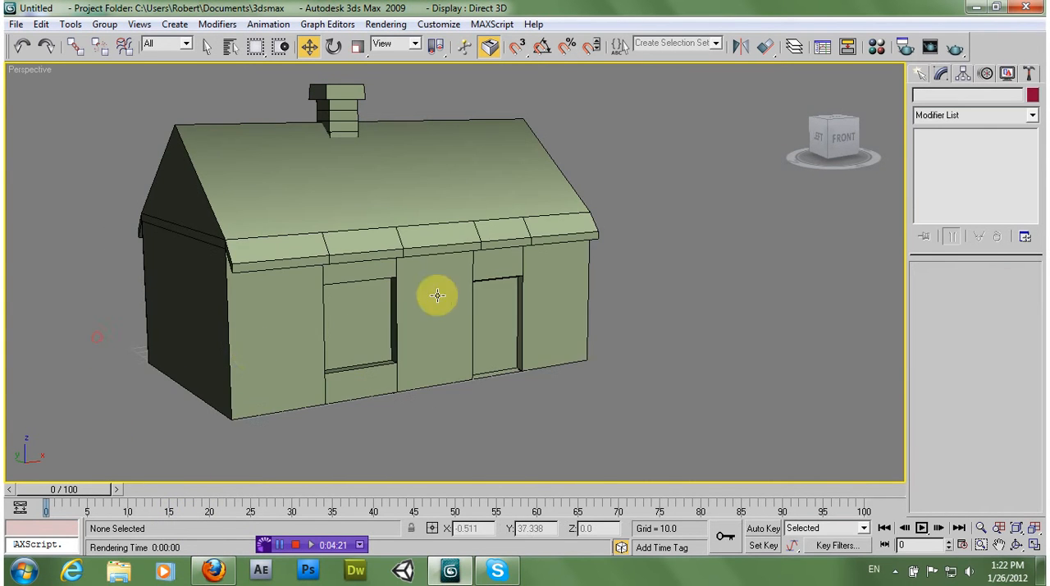
{"action": "left_click", "coordinate": [489, 304]}
{"action": "left_click", "coordinate": [68, 314]}
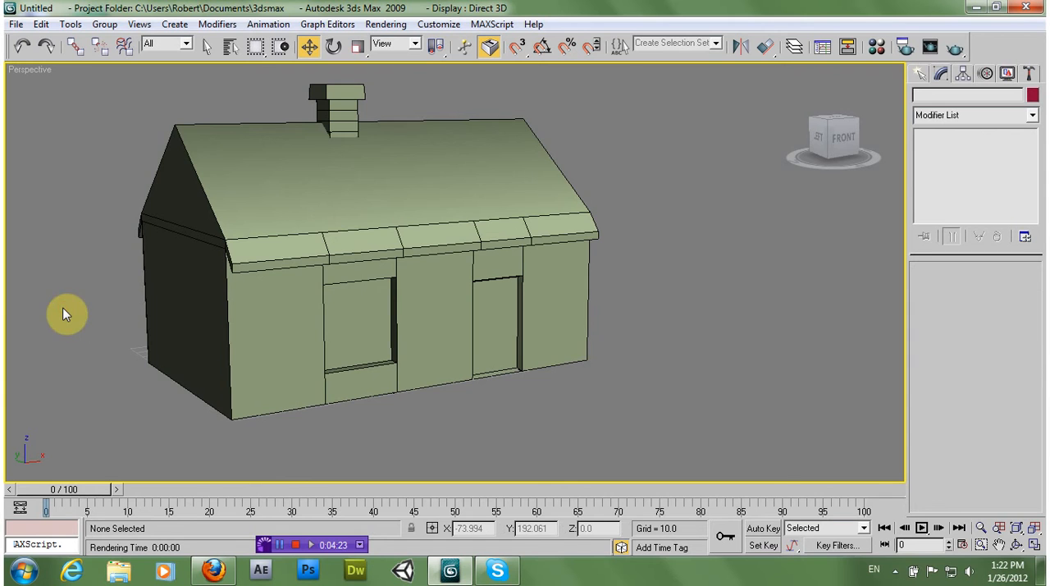
{"action": "middle_click_drag", "start_coordinate": [74, 316], "coordinate": [67, 317], "text": "alt"}
{"action": "left_click", "coordinate": [332, 96]}
{"action": "left_click", "coordinate": [108, 207]}
{"action": "middle_click_drag", "start_coordinate": [144, 278], "coordinate": [159, 283], "text": "alt"}
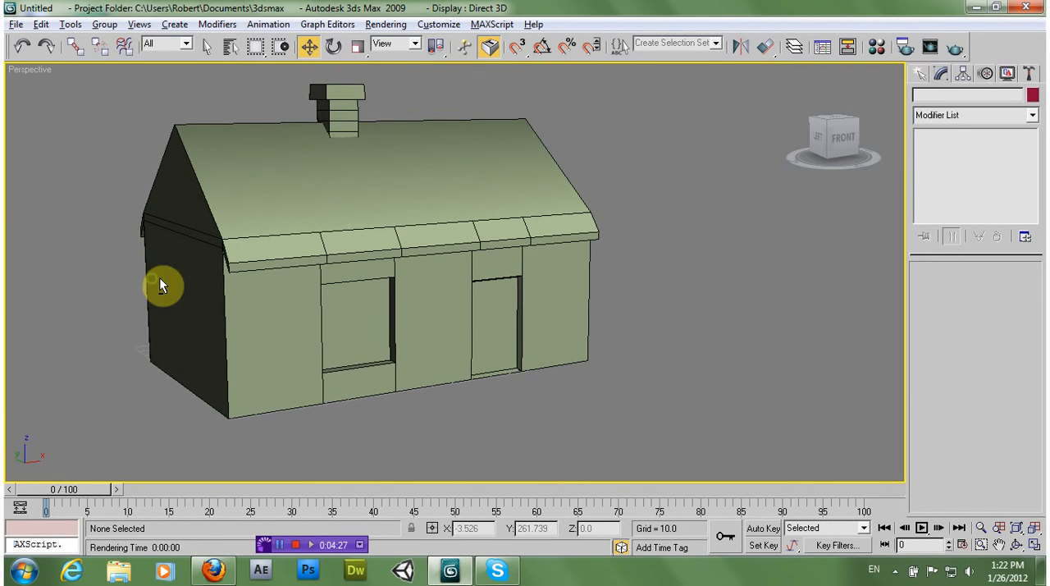
{"action": "middle_click_drag", "start_coordinate": [265, 312], "coordinate": [277, 316], "text": "alt"}
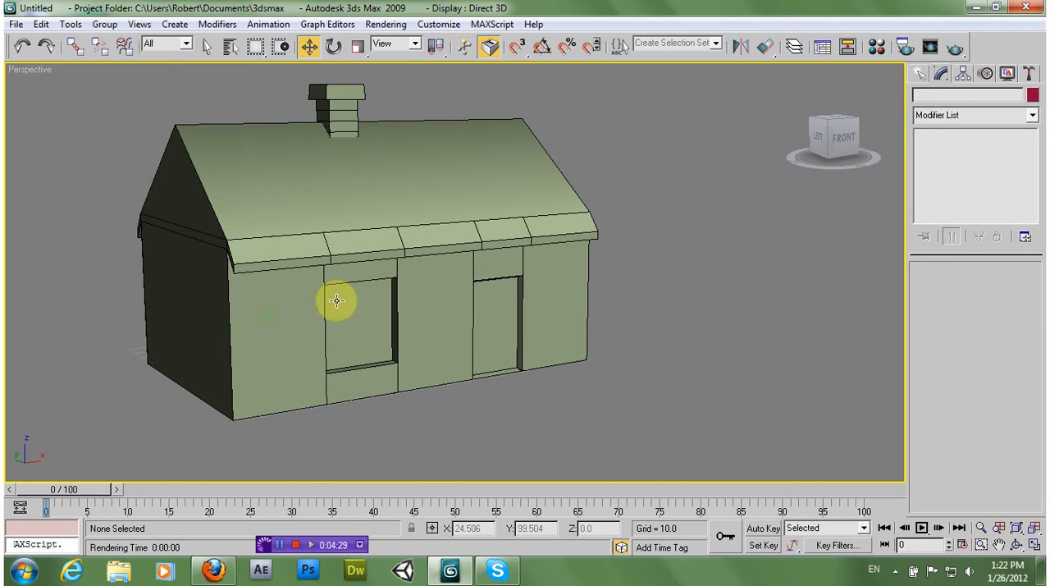
{"action": "middle_click_drag", "start_coordinate": [426, 301], "coordinate": [419, 364], "text": "alt"}
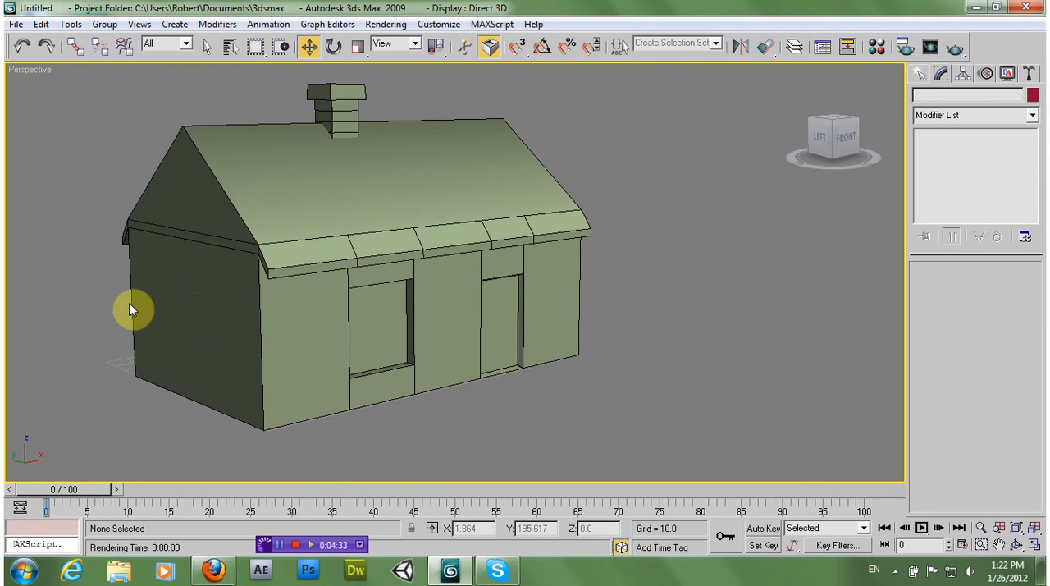